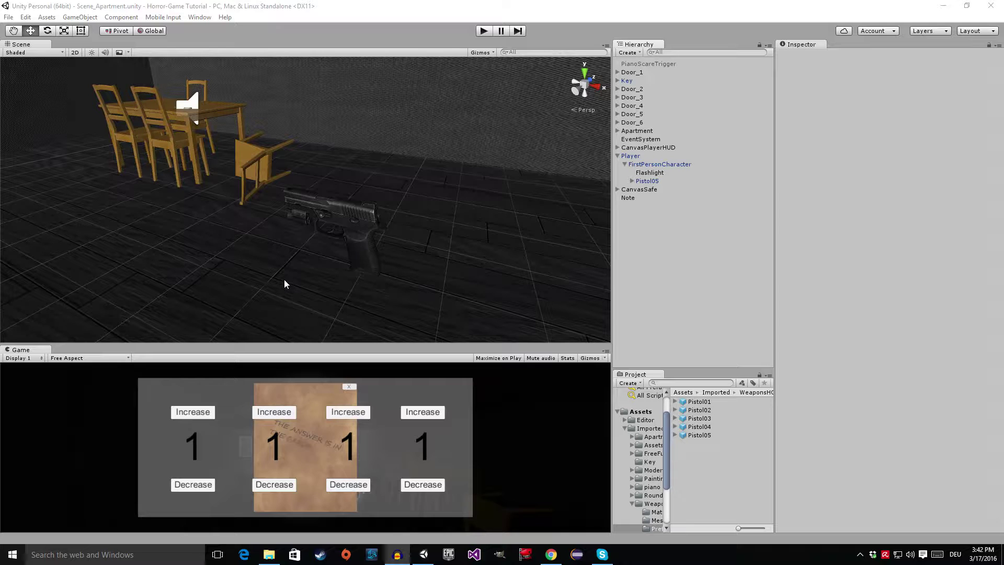
alt+drag(284, 279, 192, 281)
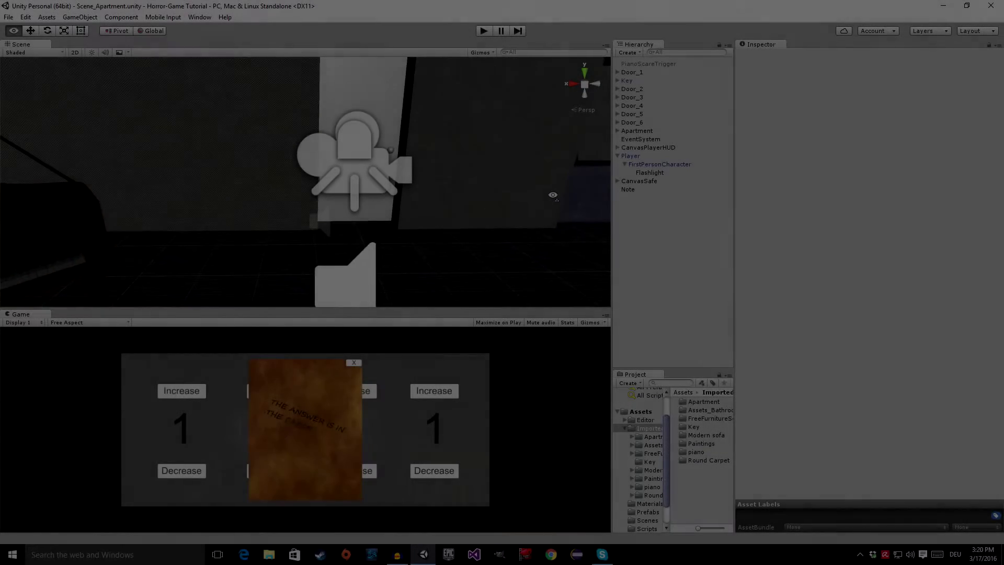
right_drag(553, 195, 451, 176)
key(w)
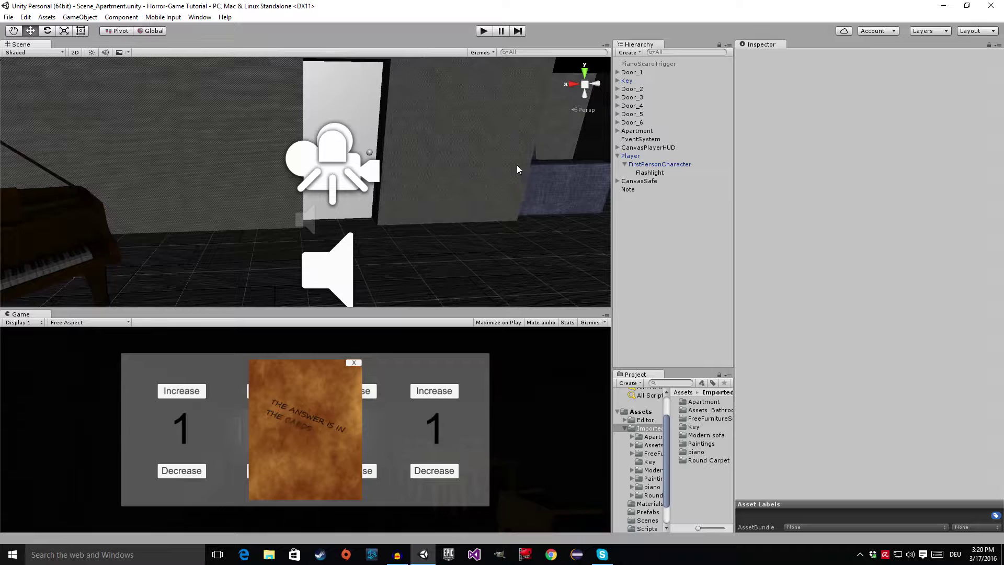
- Add a cube as a child of the player's FirstPersonCharacter camera object
click(631, 156)
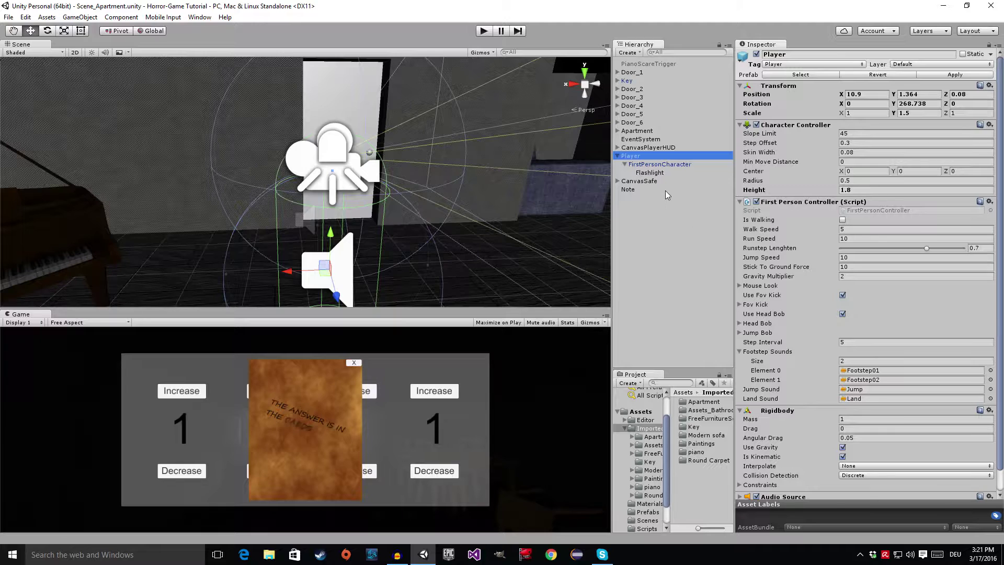
right_click(667, 164)
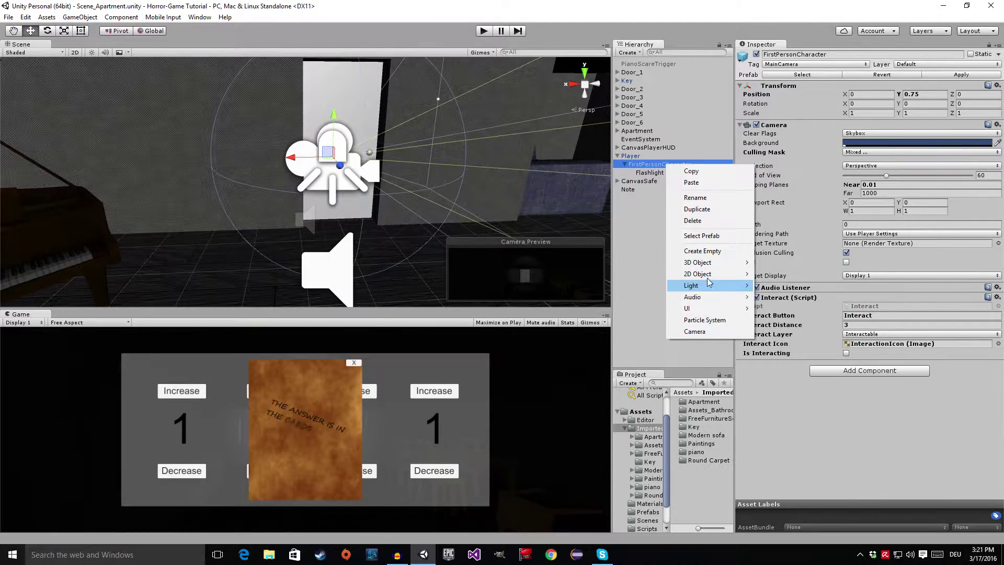
mouse_move(703, 262)
click(635, 264)
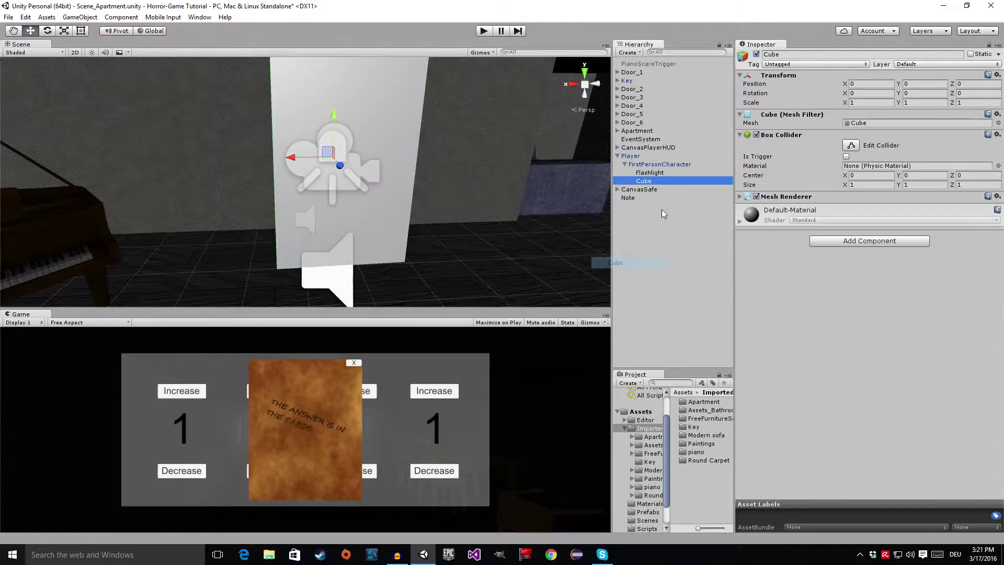
- Move the cube forward out of the FirstPersonCharacter to a Z position of about 1.04
right_drag(503, 182, 436, 164)
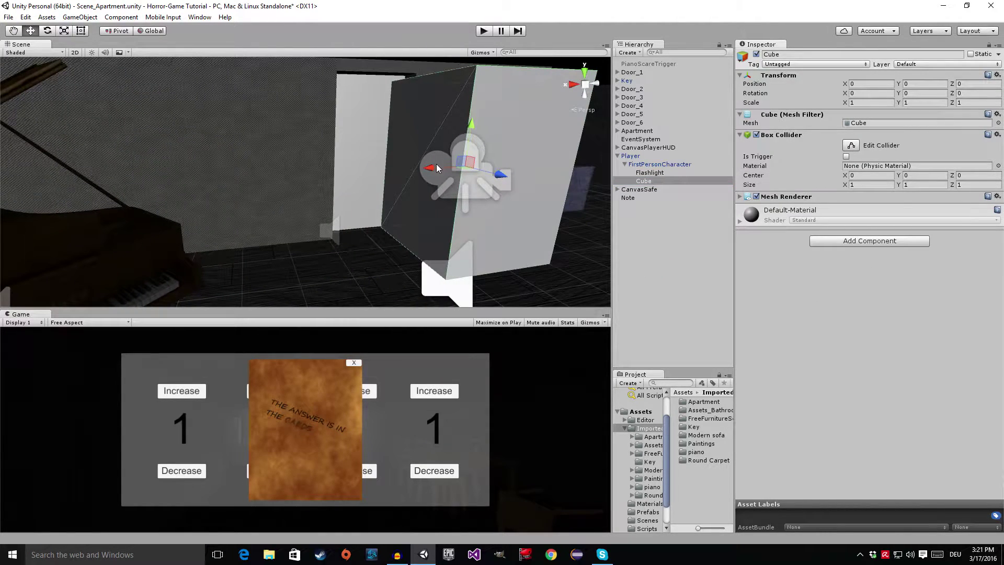
drag(436, 164, 499, 167)
right_drag(499, 166, 397, 172)
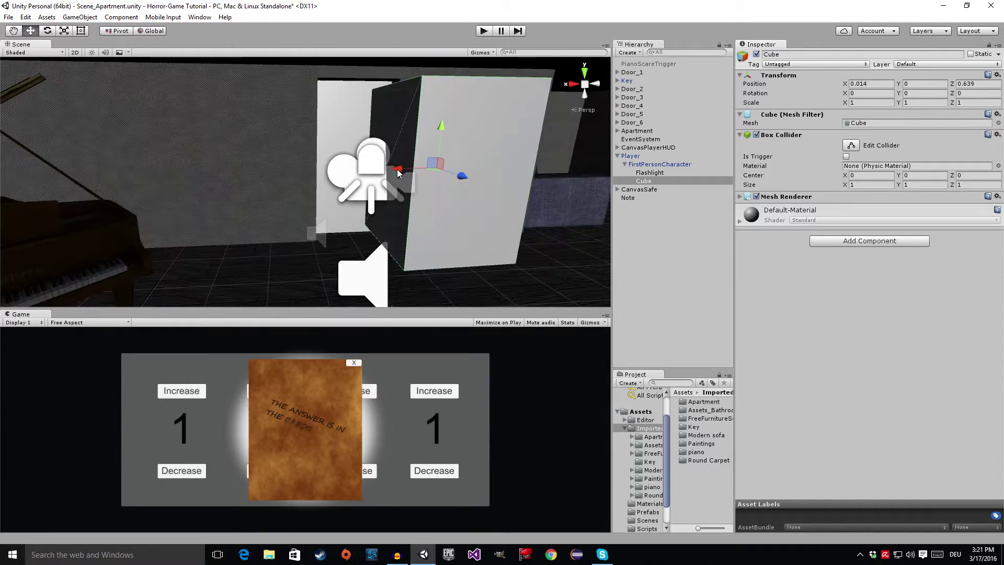
drag(397, 172, 472, 175)
right_drag(473, 175, 520, 174)
key(w)
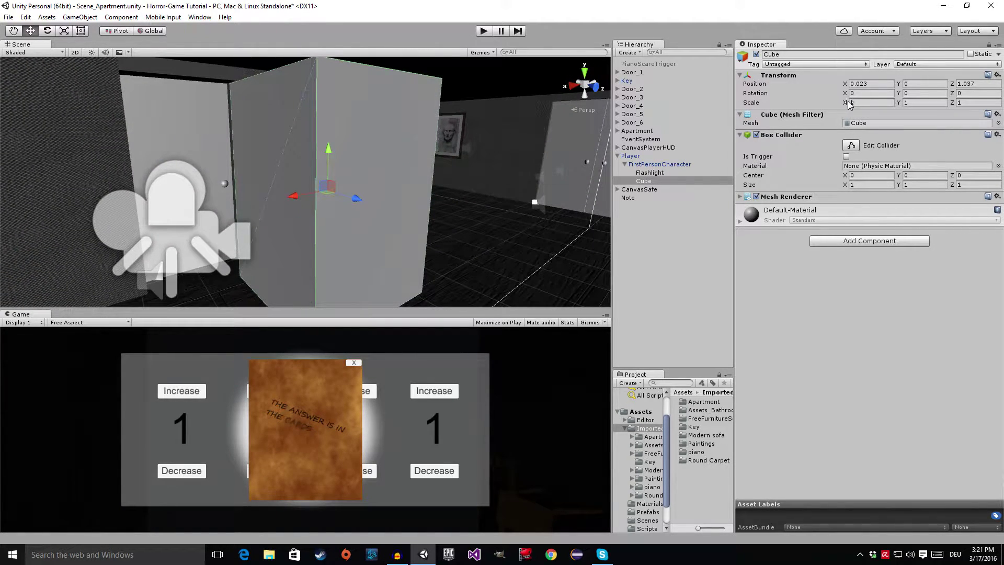
- Scale the cube to about 0.11 on X and 0.14 on Y, and offset it to X 0.575, Z 1.025
mouse_move(849, 104)
mouse_down()
mouse_move(821, 102)
mouse_move(830, 108)
mouse_up()
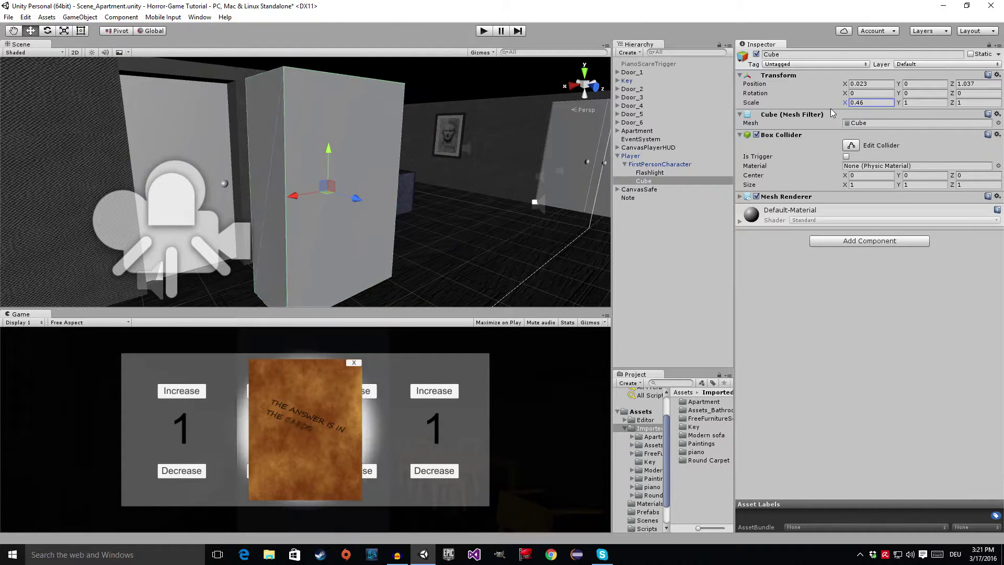
drag(899, 103, 883, 102)
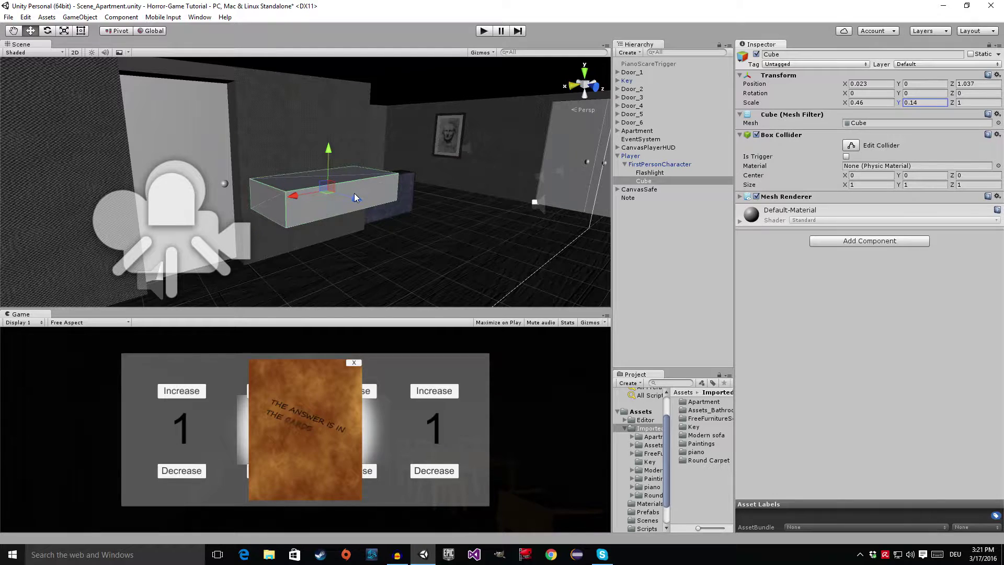
drag(355, 197, 388, 224)
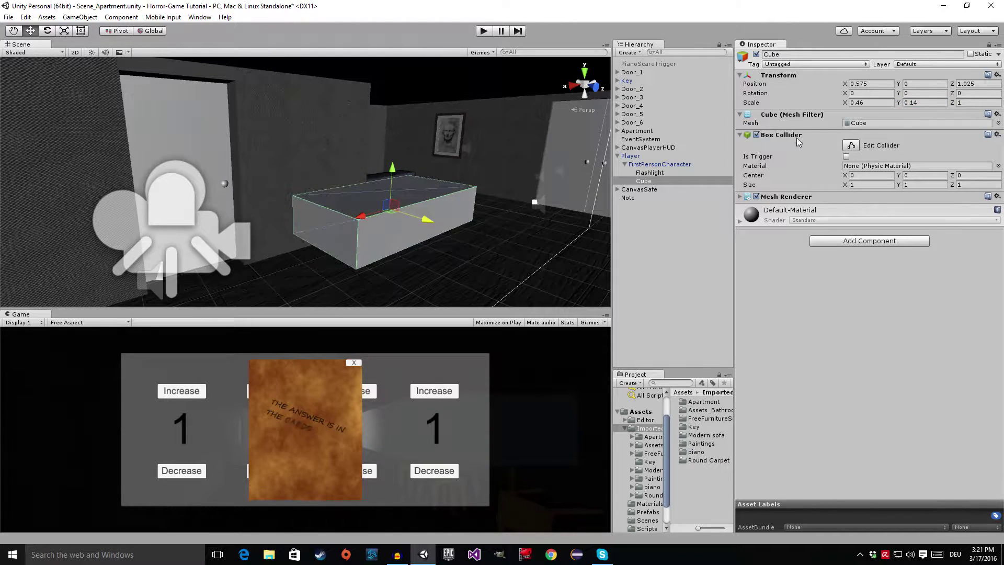
drag(847, 103, 839, 104)
right_drag(523, 107, 479, 118)
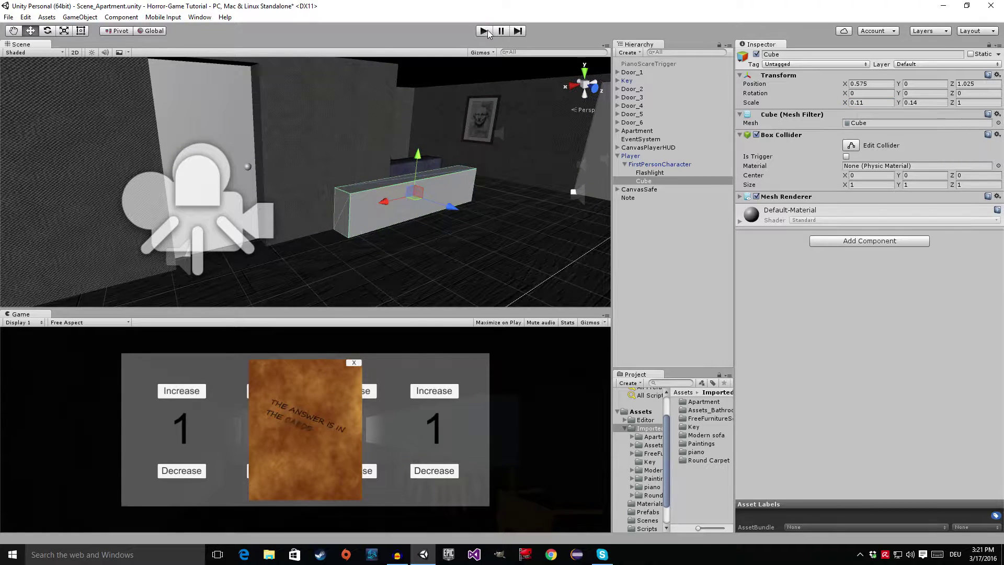
- Play-test the scene to examine the cube's shape while the player looks around
click(484, 31)
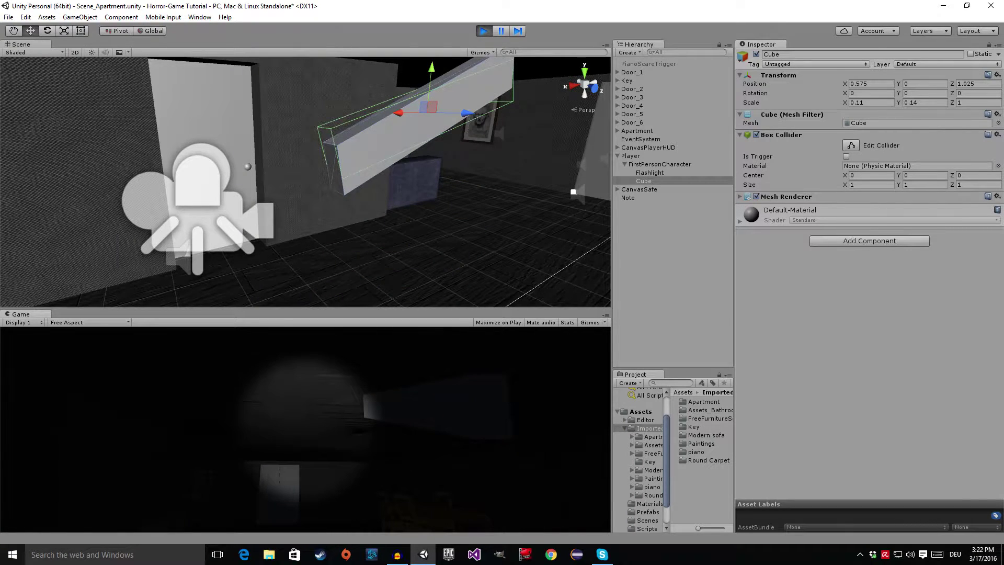
key(ctrl+p)
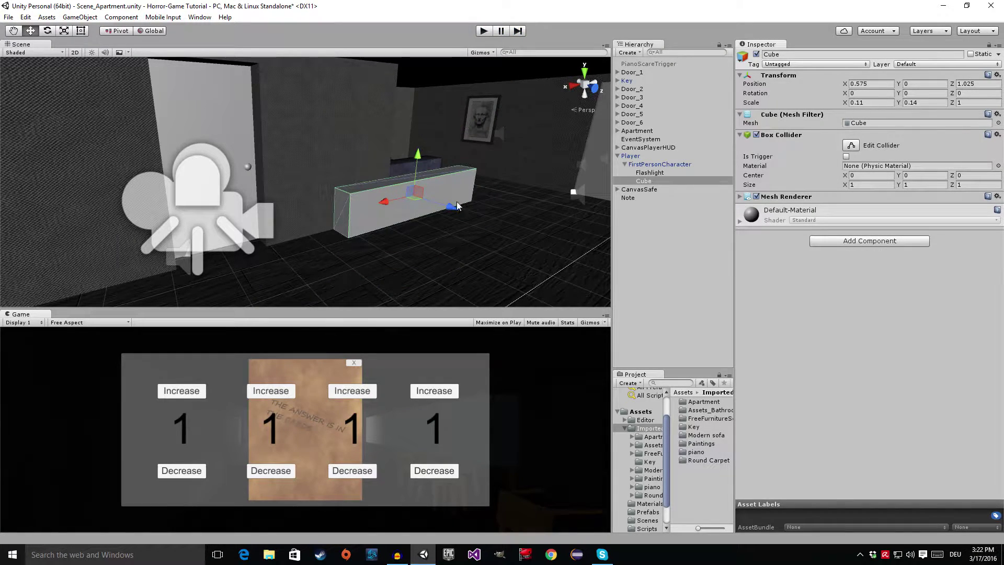
- Set the Player's Y scale to 1 and play-test how the cube behaves
click(646, 155)
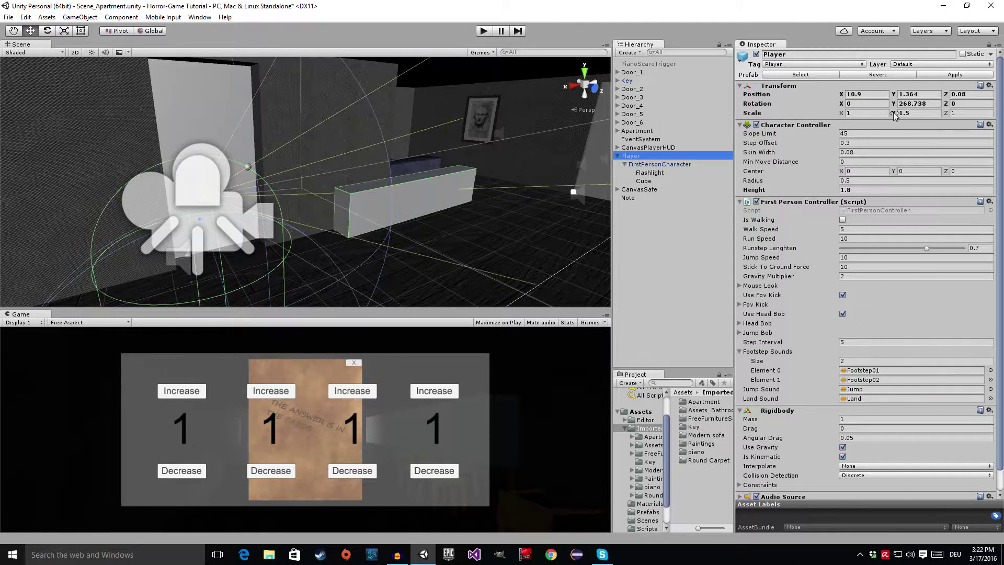
click(919, 114)
text(1)
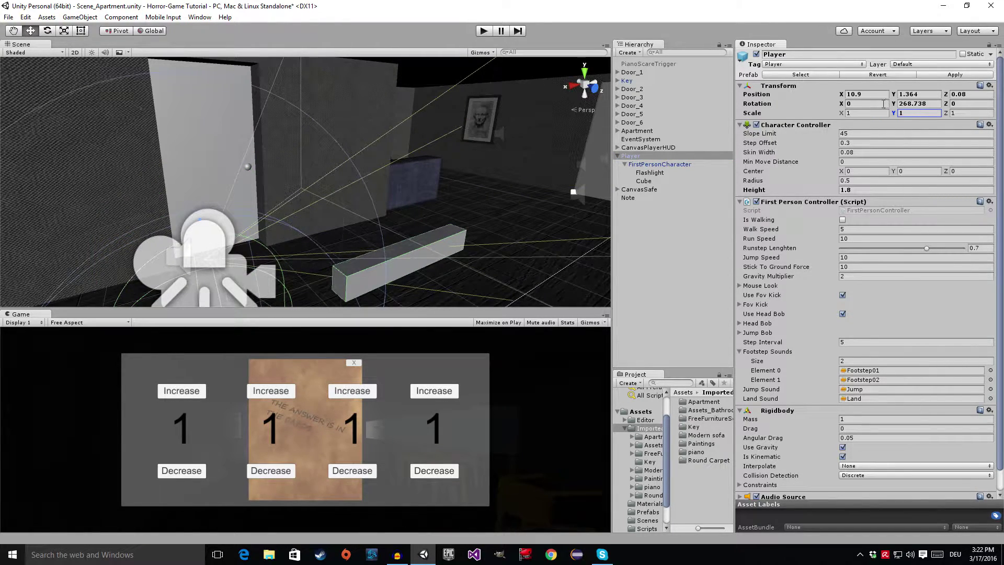
click(484, 31)
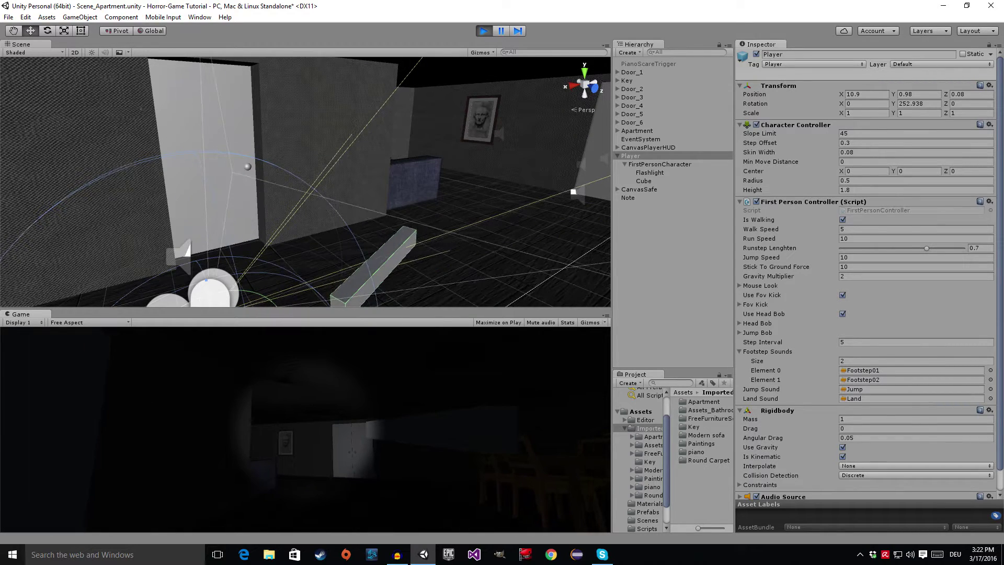
key(ctrl+p)
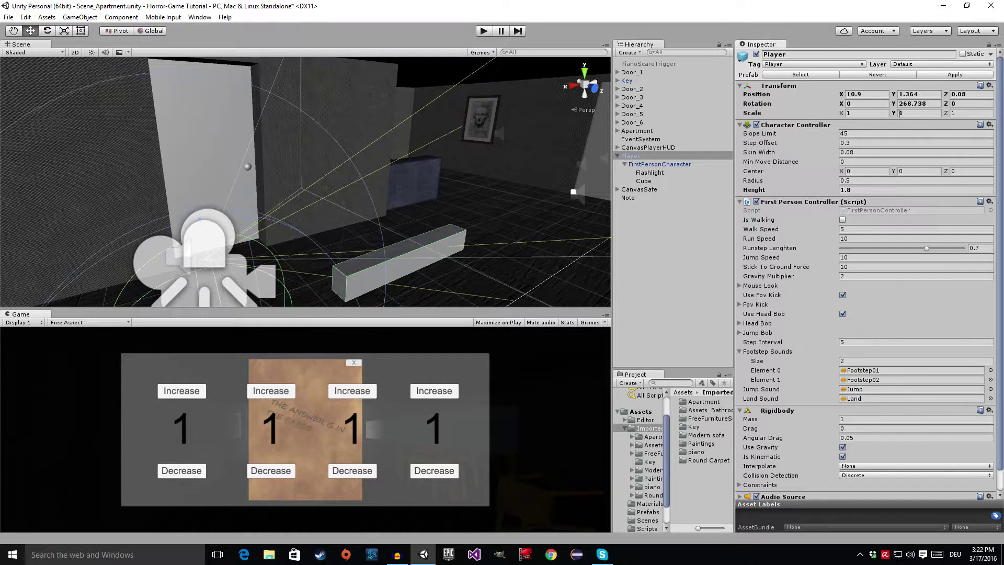
- Set the height of the Player's Character Controller to 2.5
alt+drag(393, 212, 236, 235)
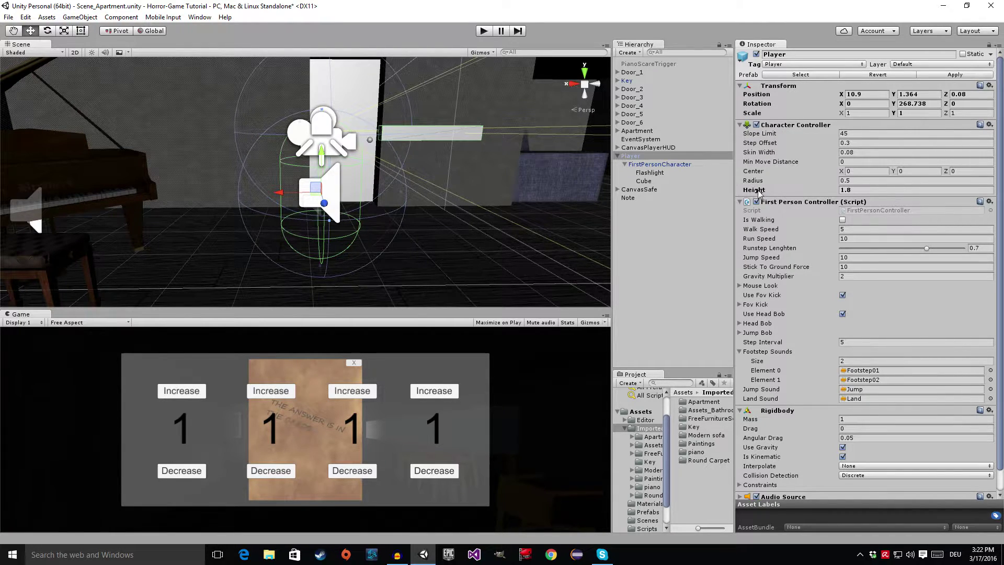
click(872, 184)
click(862, 191)
text(2.5)
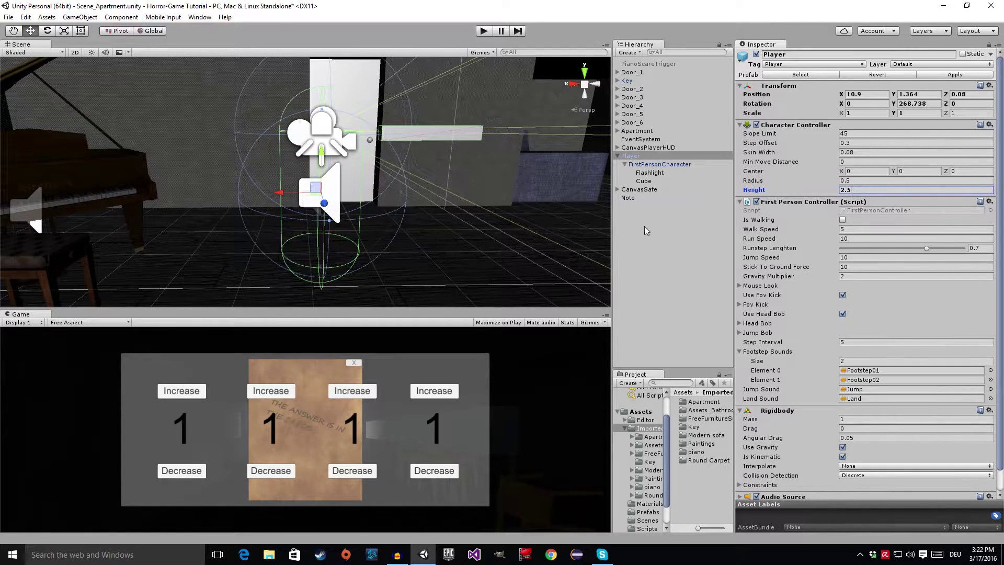
- Set the FirstPersonCharacter's Y position to 1
alt+drag(471, 225, 619, 183)
click(654, 166)
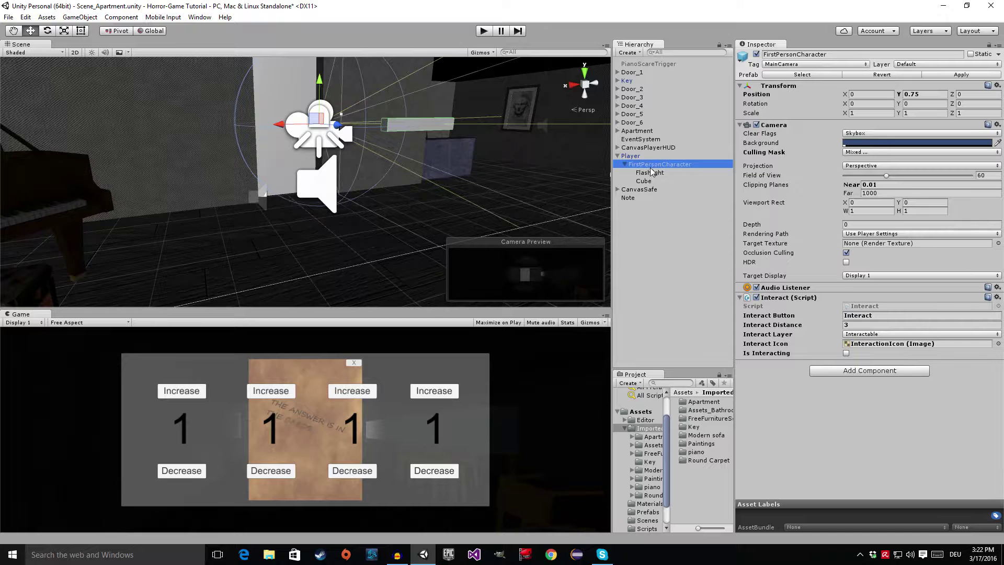
key(f)
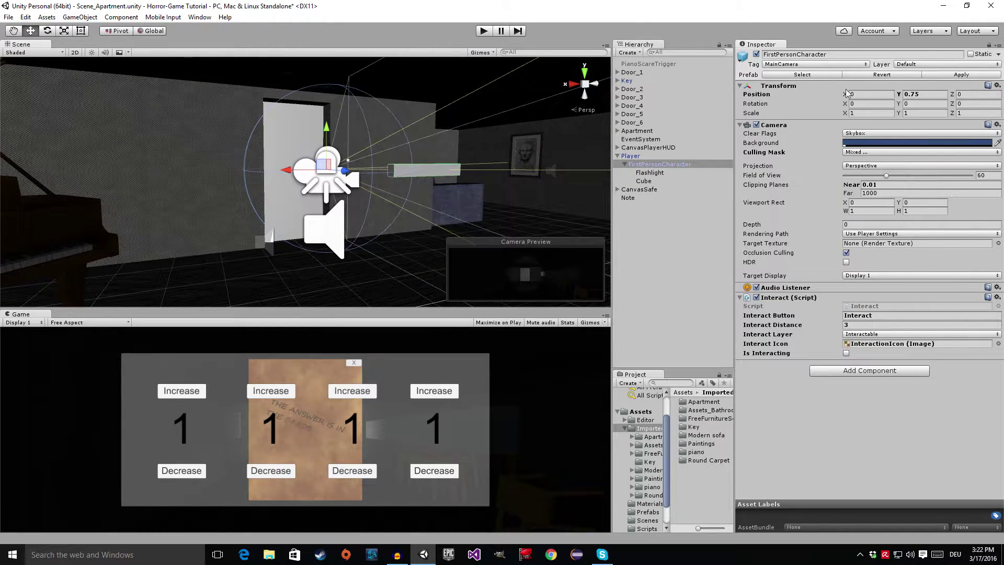
click(929, 95)
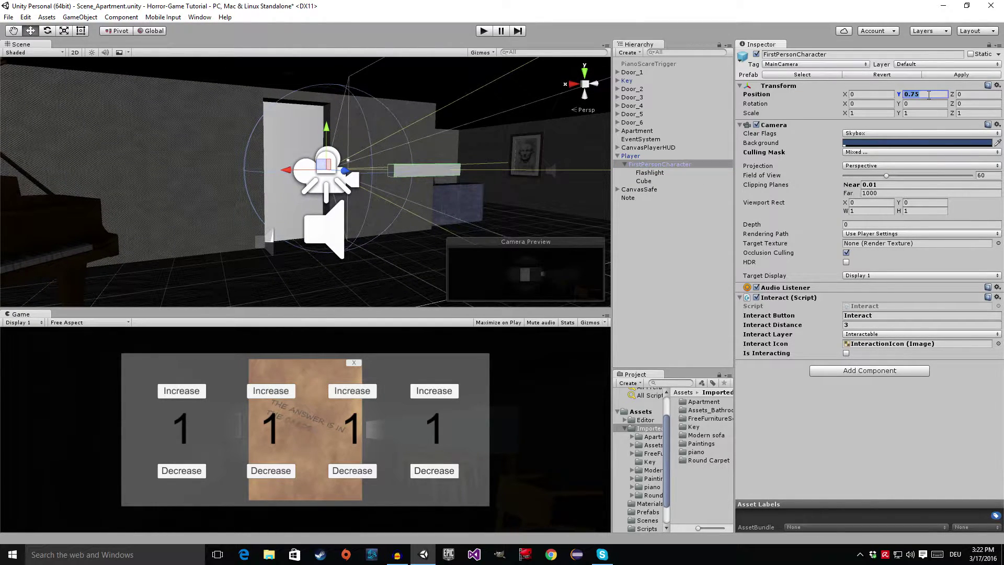
text(1)
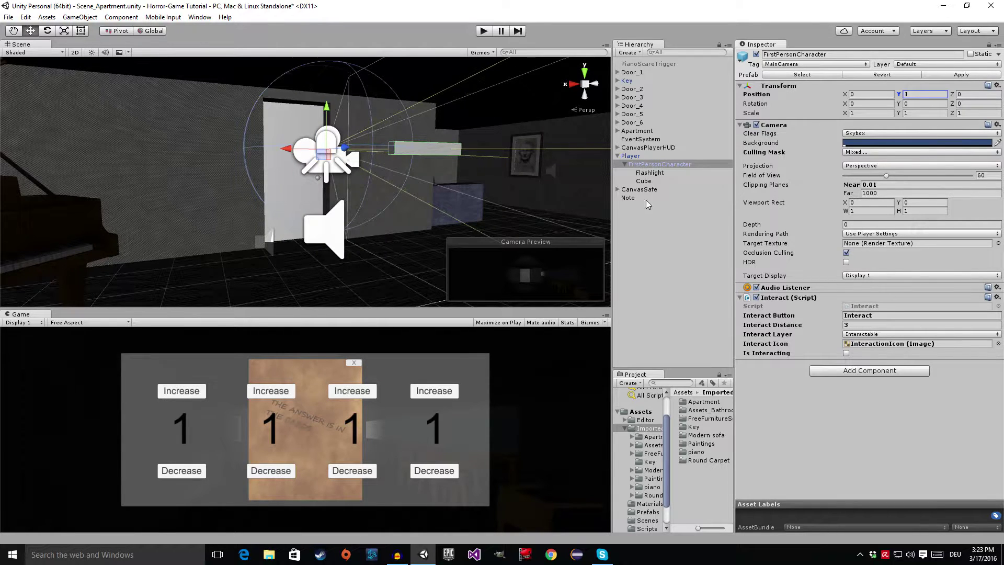
- Delete the test cube under FirstPersonCharacter and play-test the player's viewing height
click(654, 181)
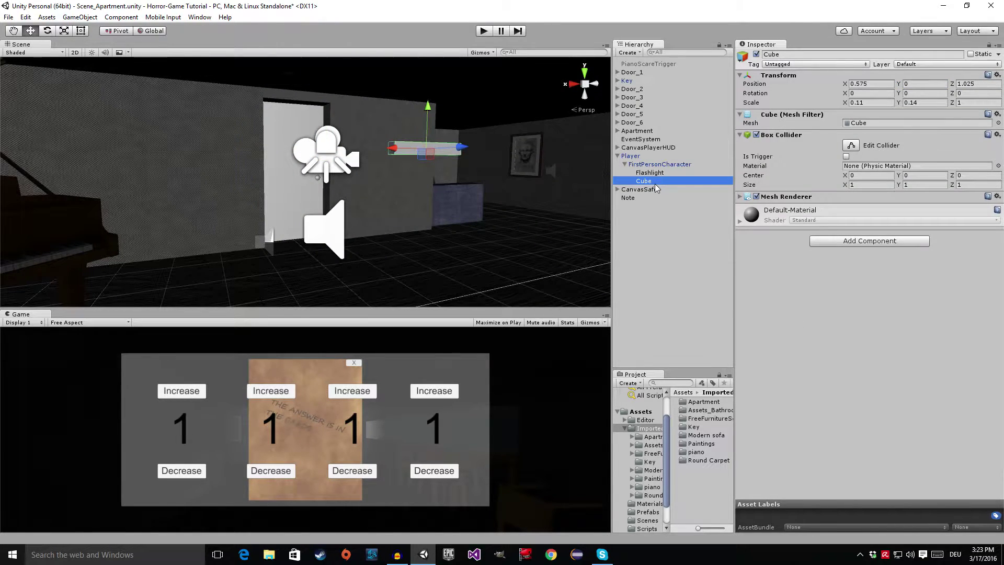
key(Delete)
right_drag(473, 185, 473, 172)
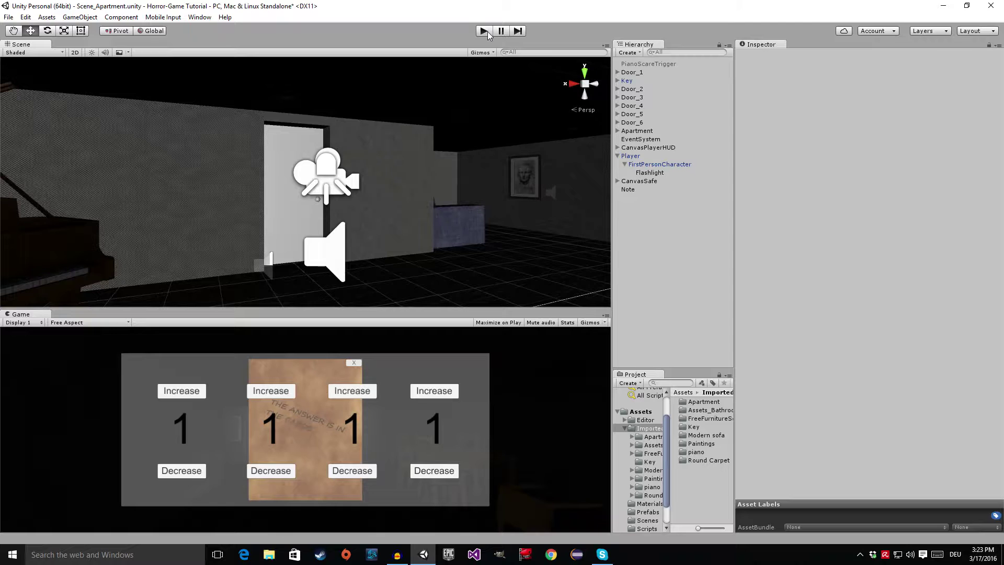
click(487, 32)
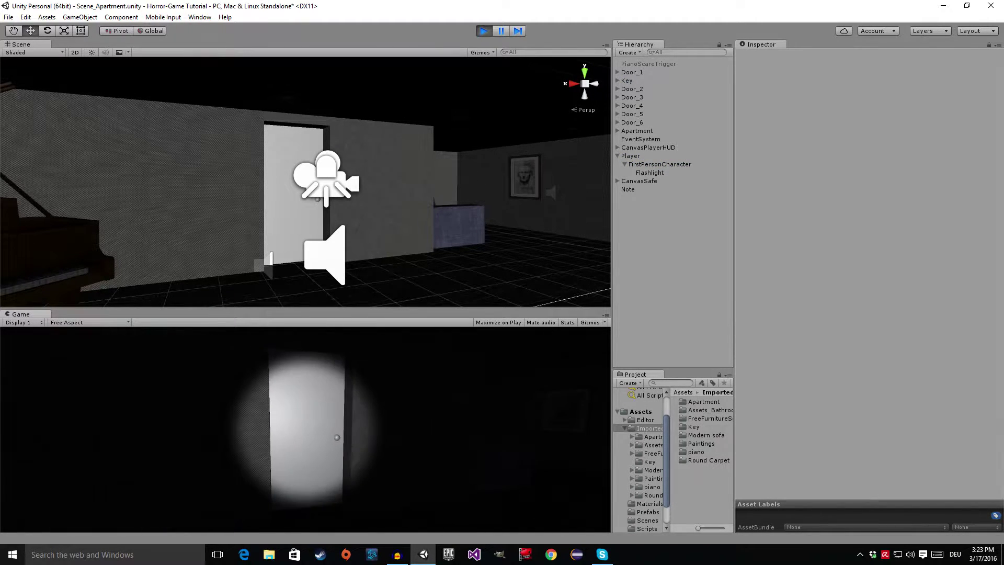
key(ctrl+p)
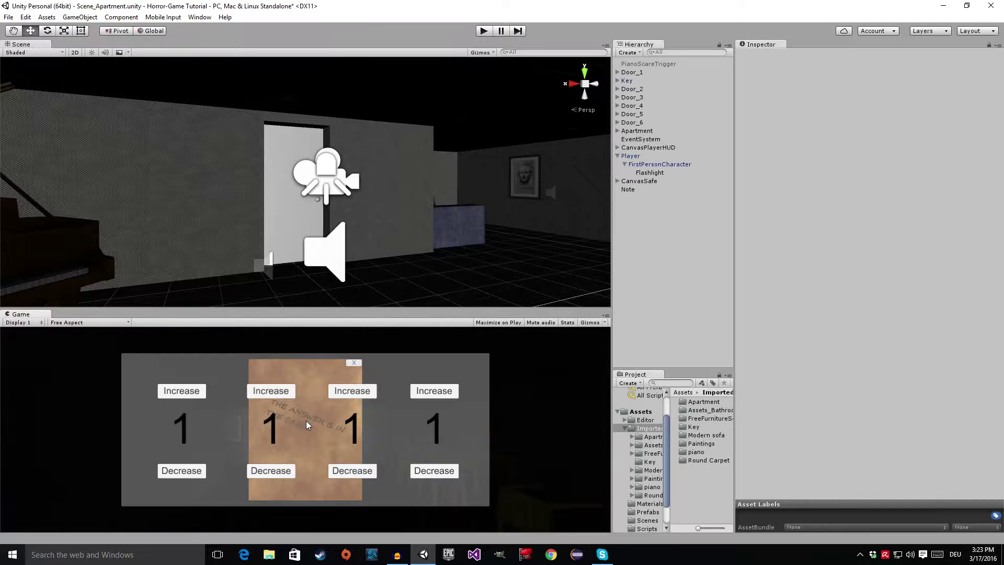
- Deactivate the CanvasSafe and CanvasPlayerHUD objects to hide their interfaces in the game view
scroll(394, 217, up, 3)
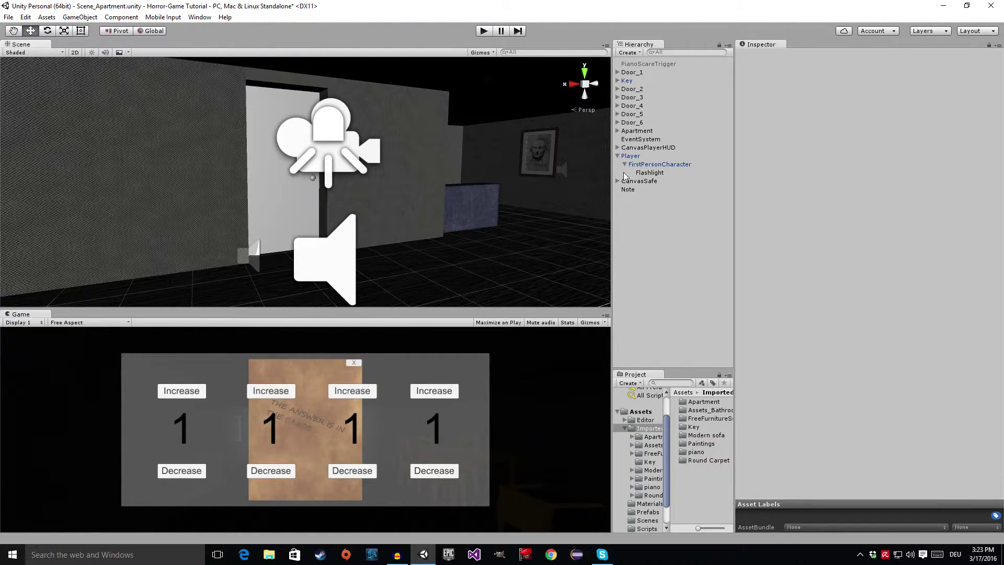
right_drag(569, 194, 569, 221)
click(638, 181)
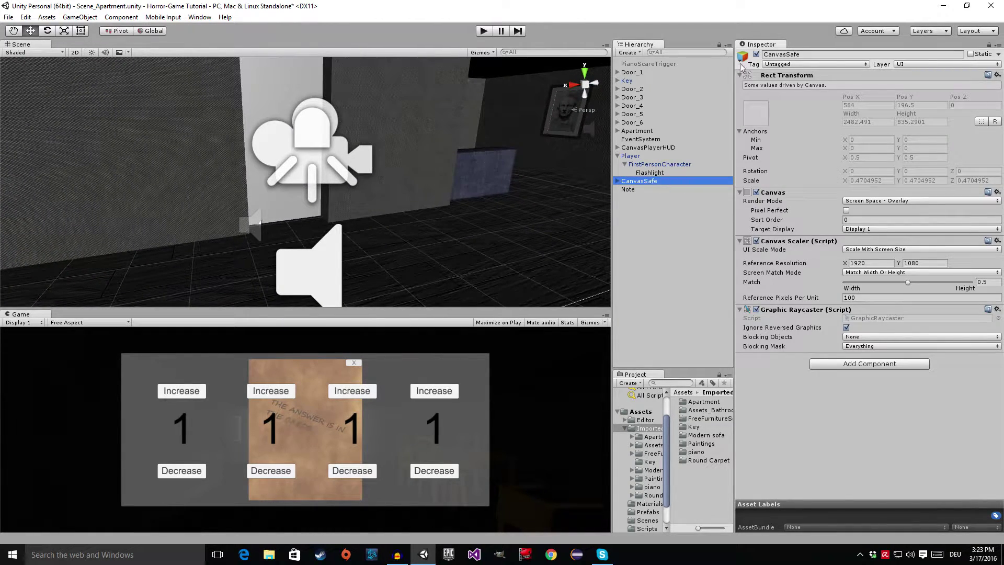
click(756, 54)
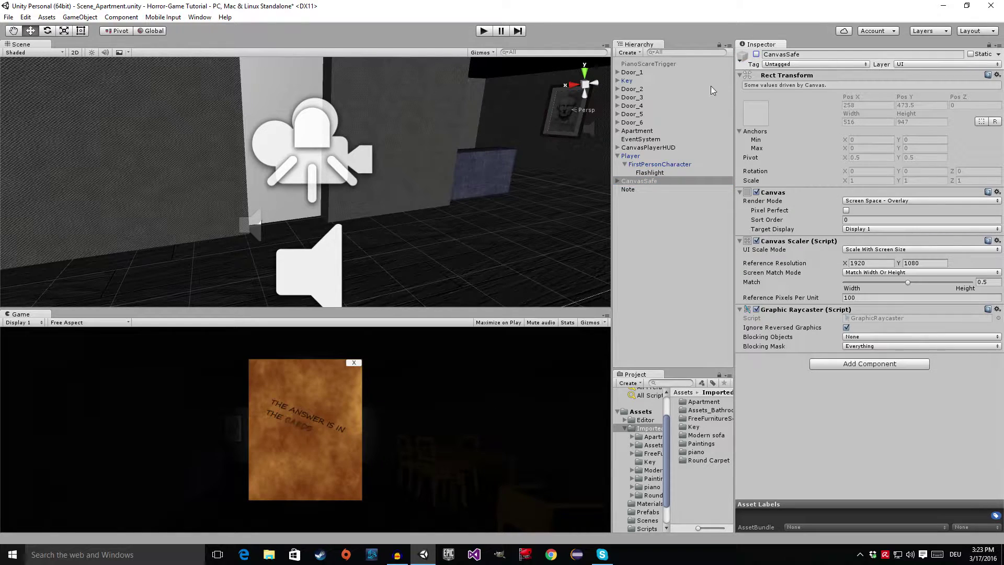
click(645, 148)
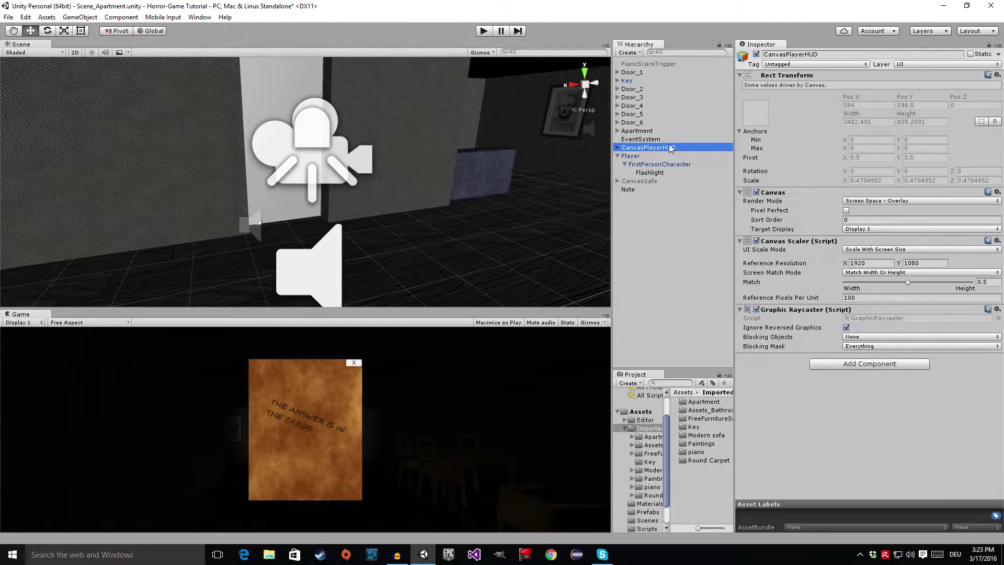
click(756, 54)
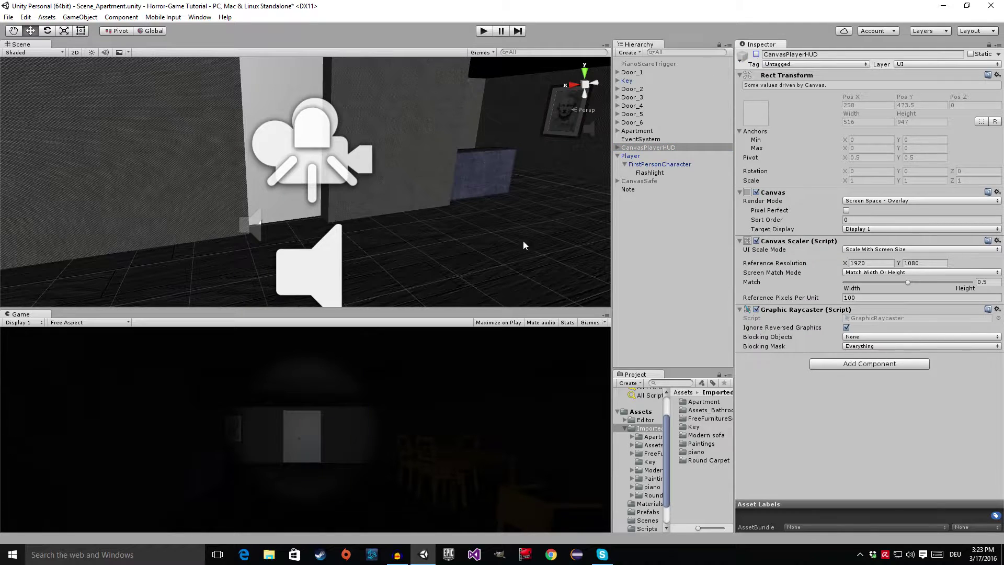
scroll(494, 171, down, 3)
click(628, 218)
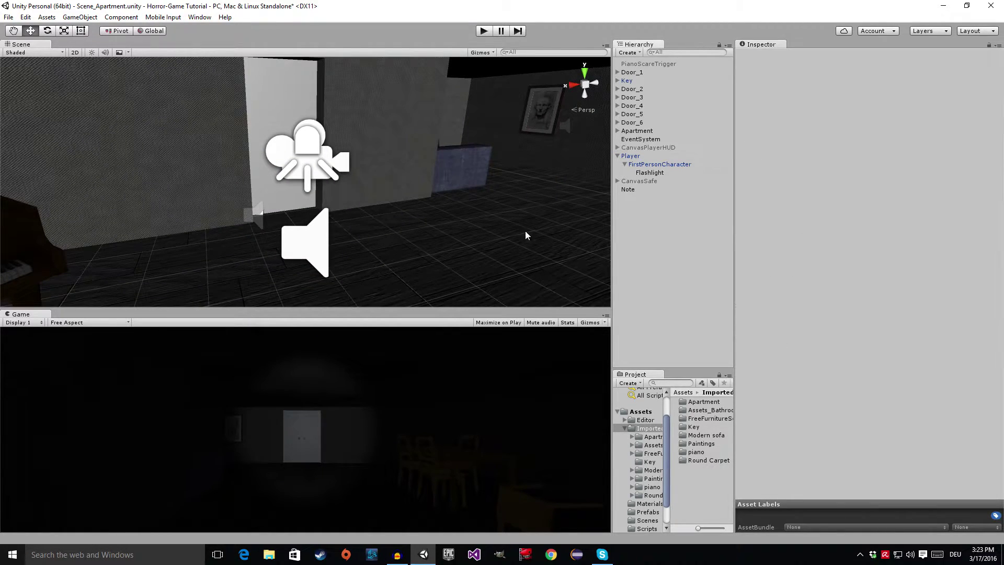
alt+drag(502, 193, 541, 169)
scroll(412, 236, up, 3)
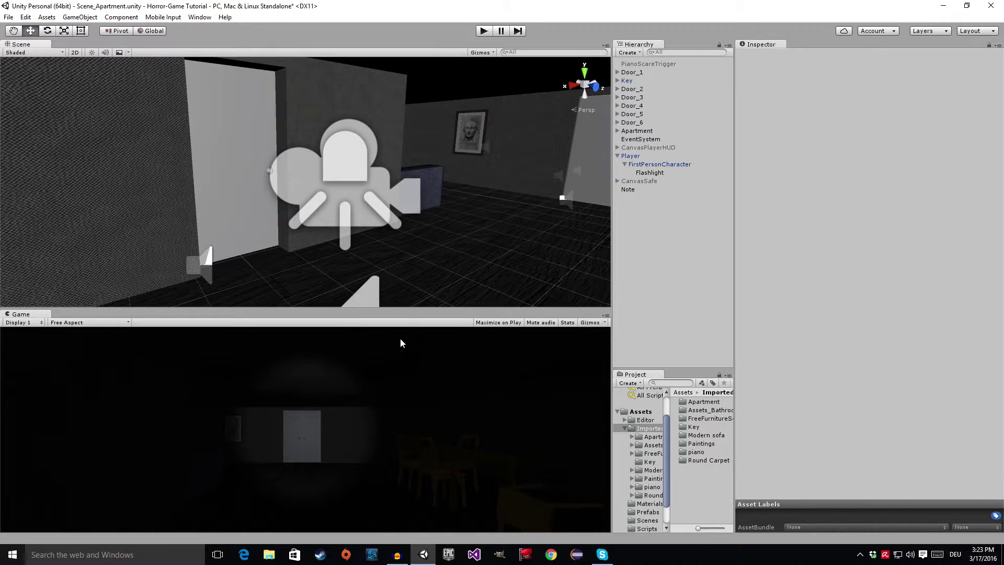
drag(415, 306, 419, 297)
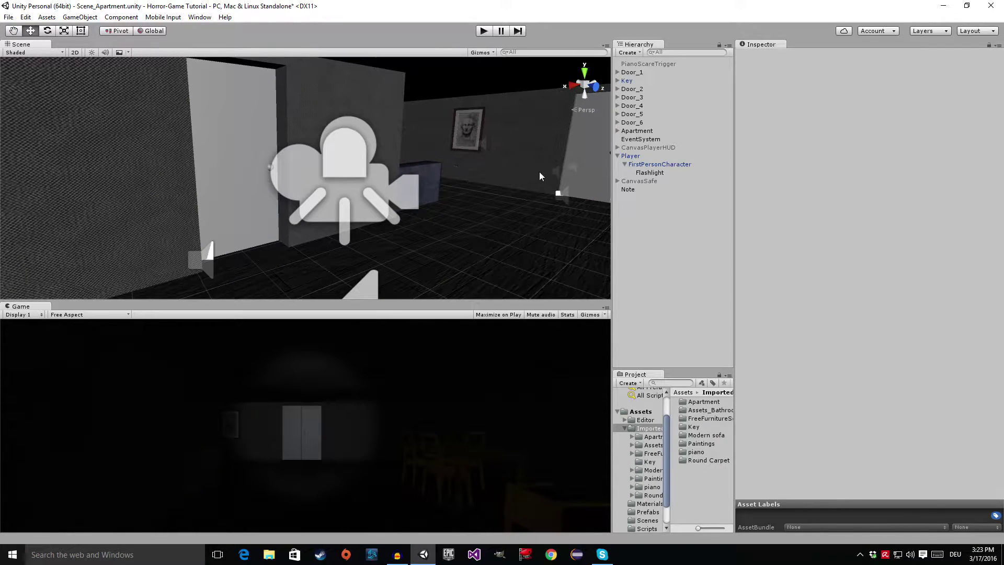
alt+drag(540, 176, 495, 222)
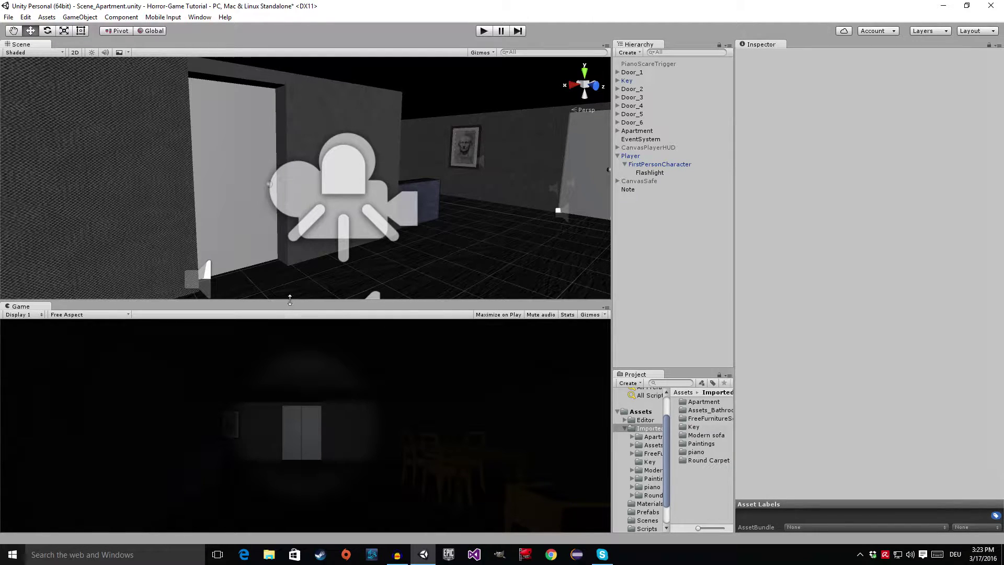
drag(289, 302, 288, 321)
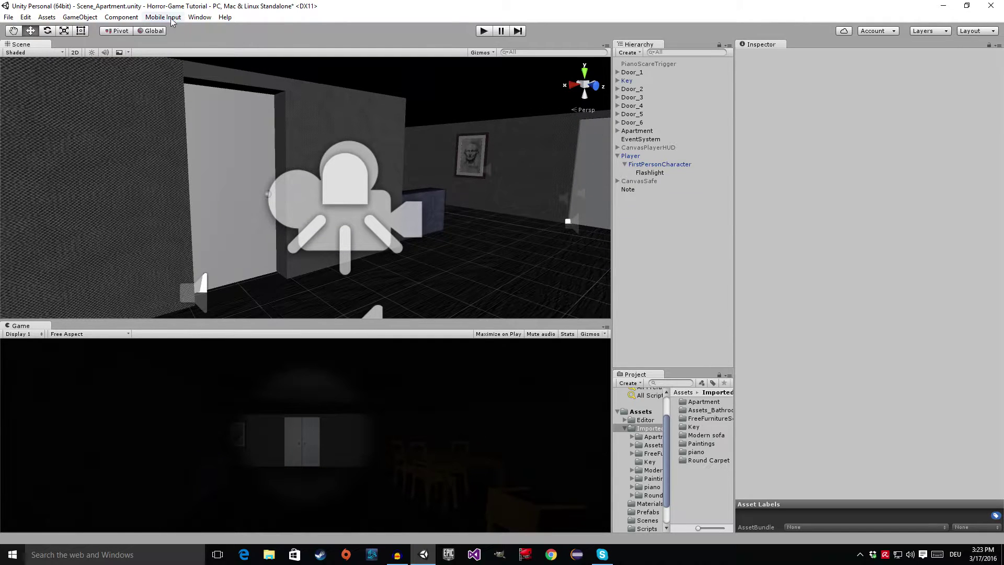
- Open the Asset Store inside the editor and enlarge its view over the game view
click(200, 17)
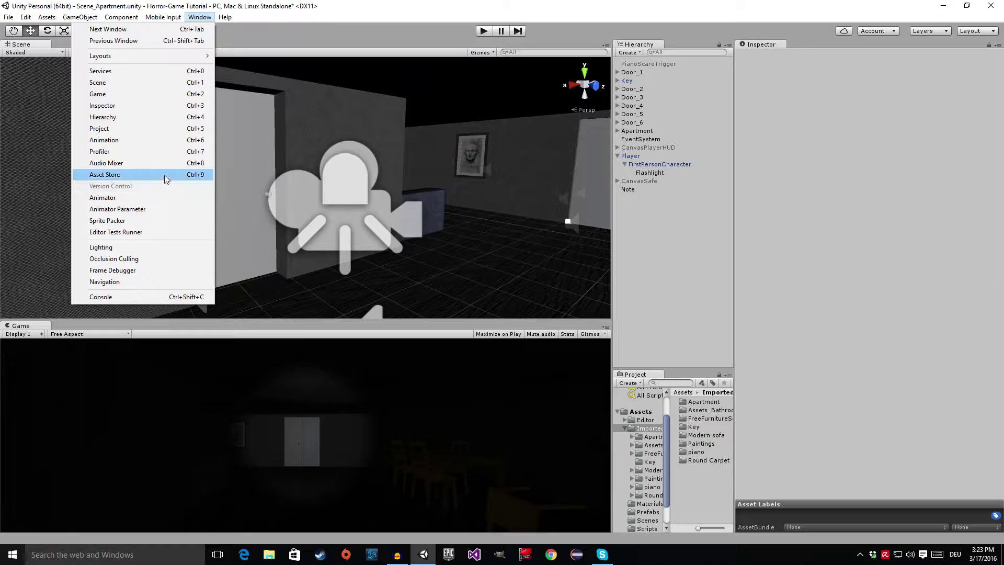
click(199, 177)
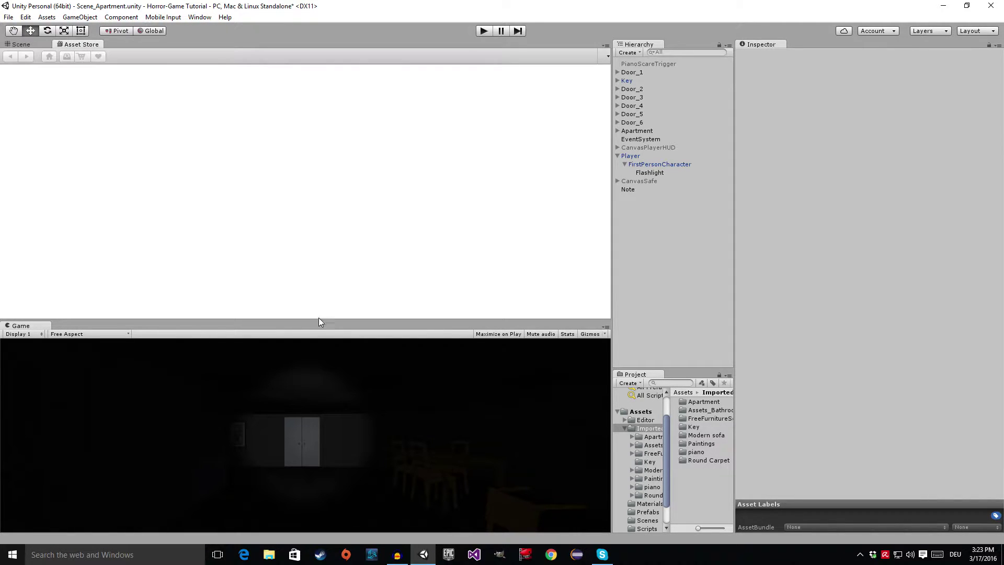
drag(332, 319, 333, 400)
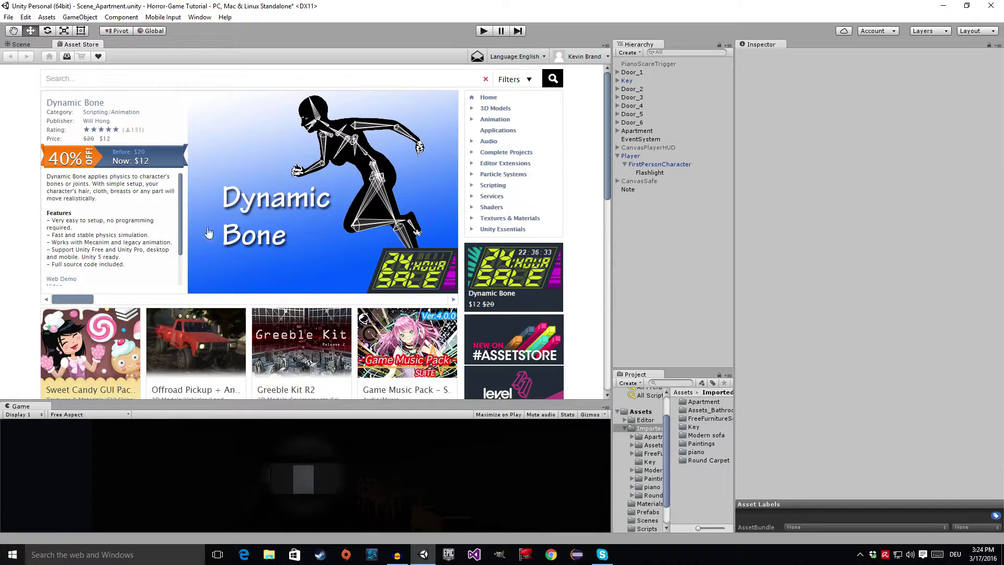
- Search the Asset Store for "Gun" and sort the results by price
click(223, 80)
text(Gun)
key(Return)
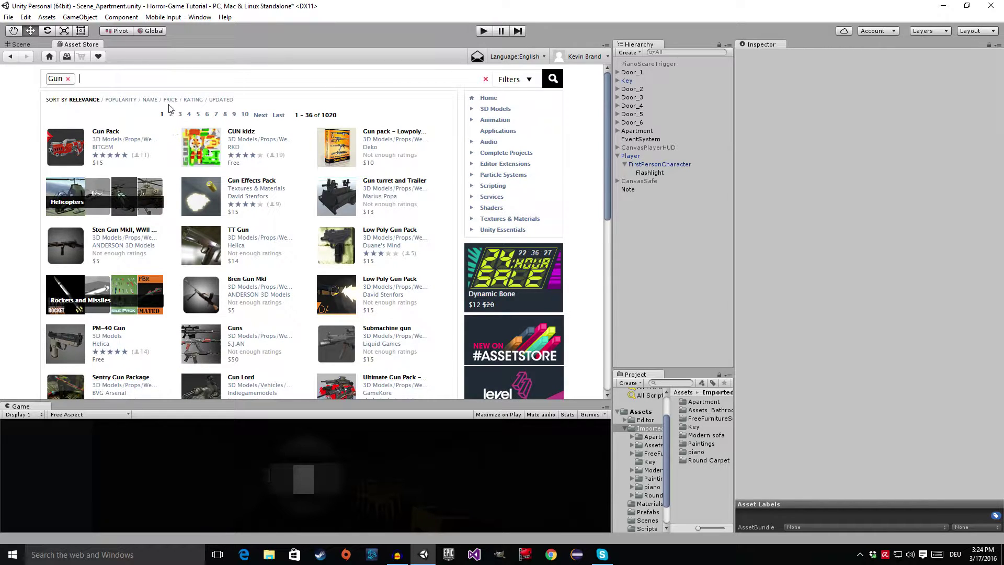
click(171, 100)
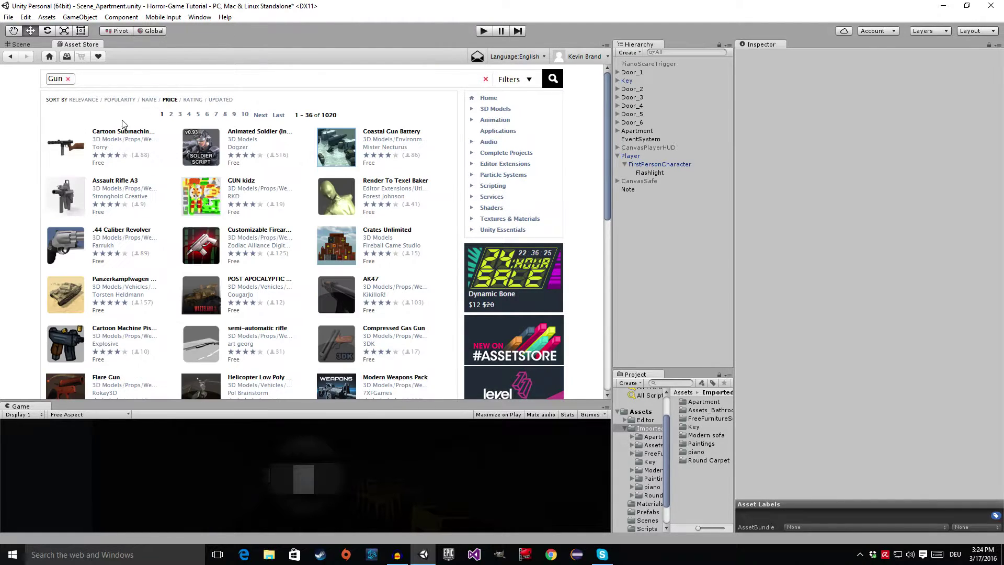
- Browse the free gun assets to the second results page and open the Weapon HQ #4 package
scroll(395, 320, down, 4)
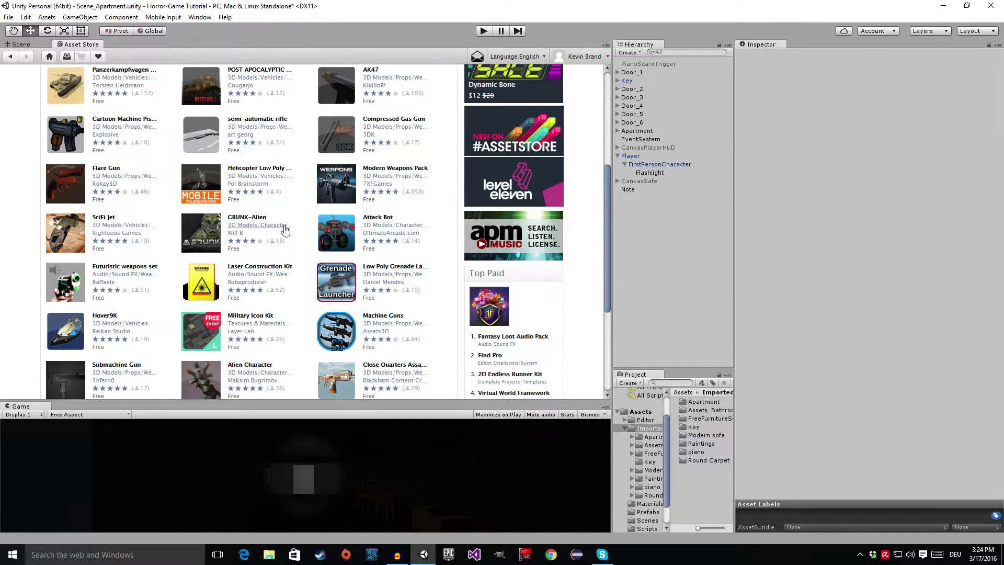
scroll(293, 209, up, 4)
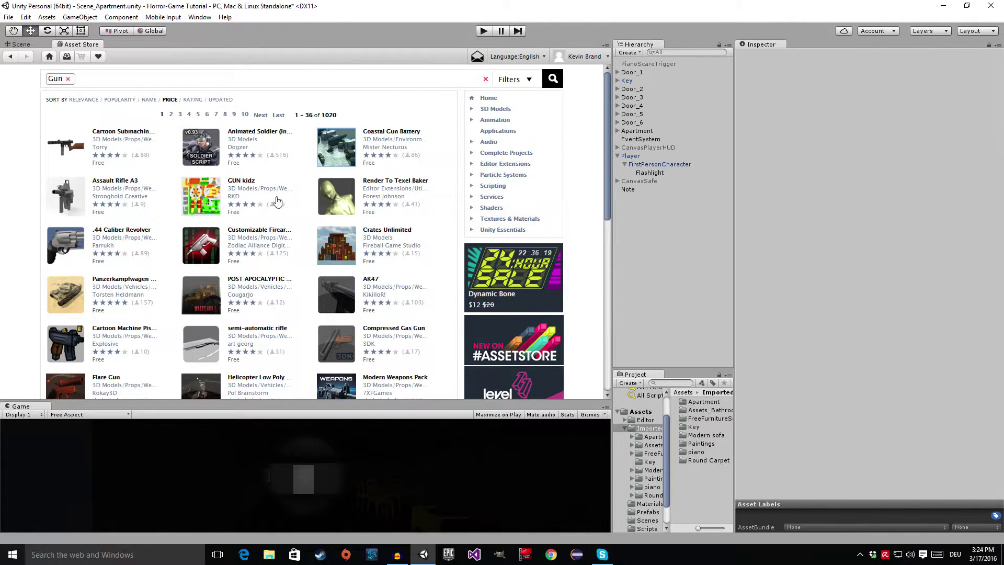
scroll(341, 251, down, 1)
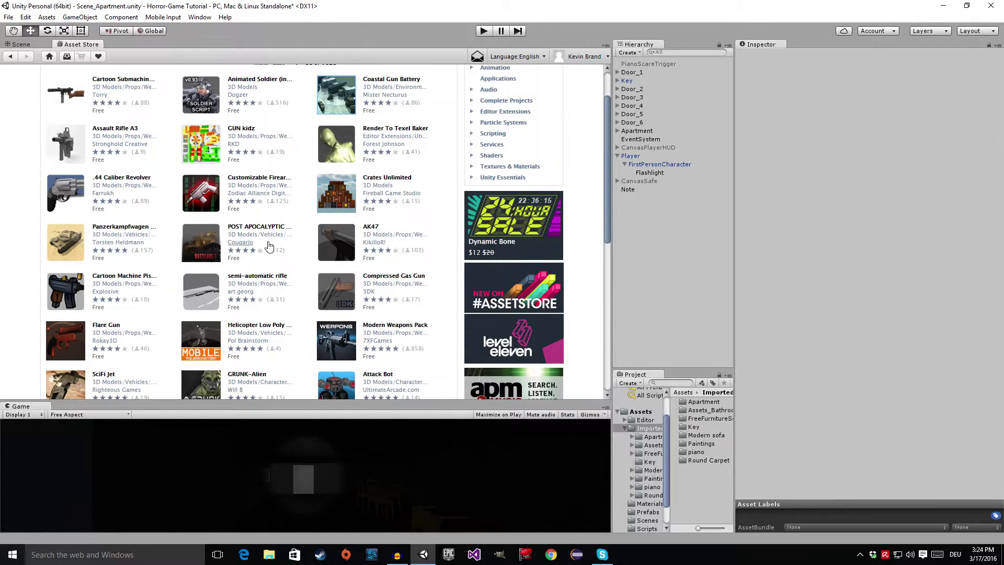
scroll(281, 279, down, 3)
scroll(280, 289, down, 2)
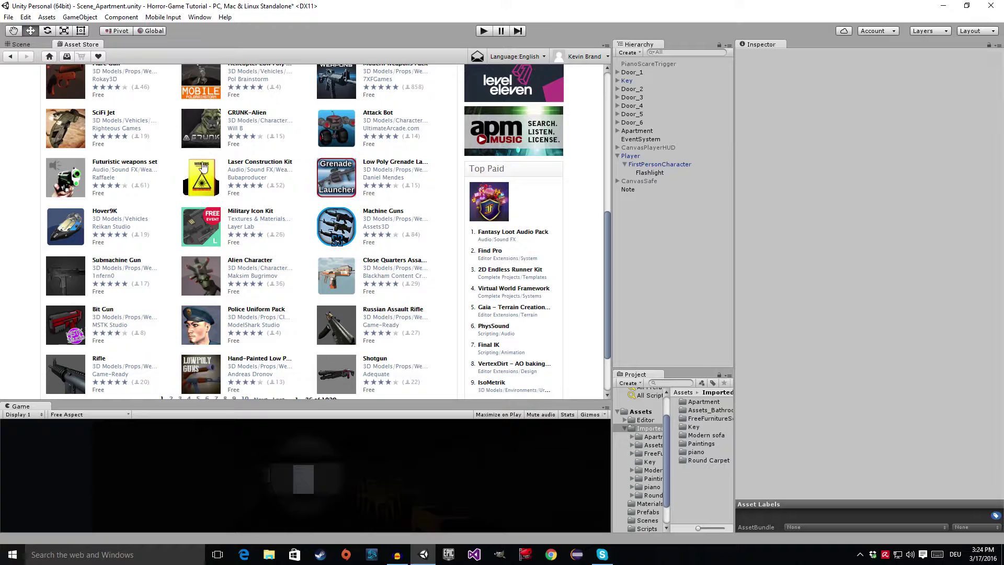
scroll(206, 184, down, 1)
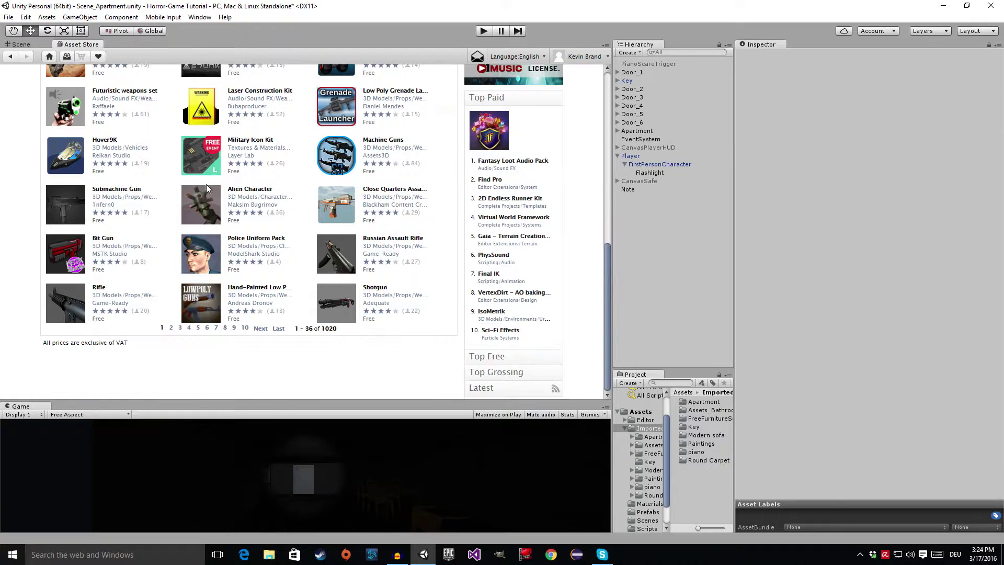
click(170, 329)
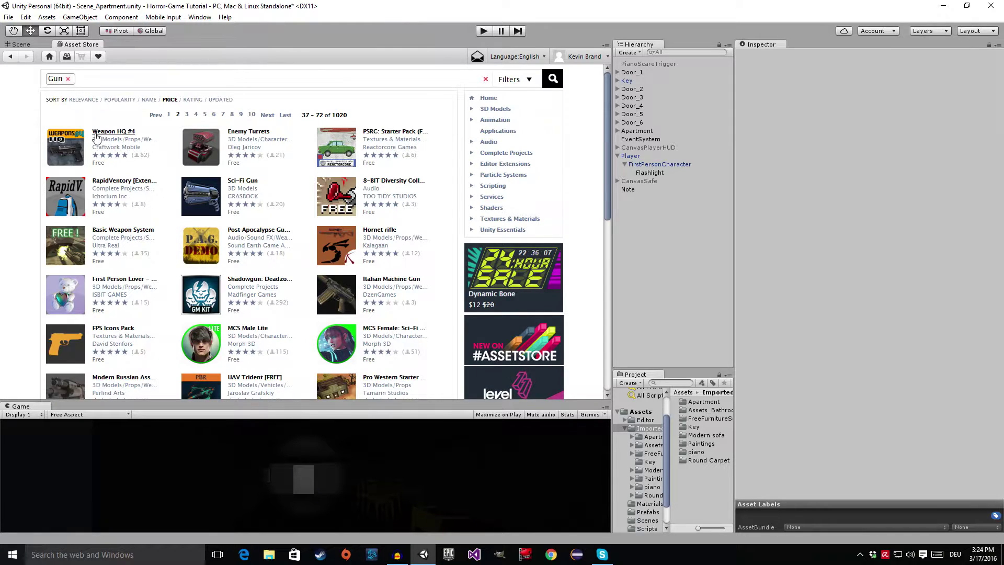
click(131, 134)
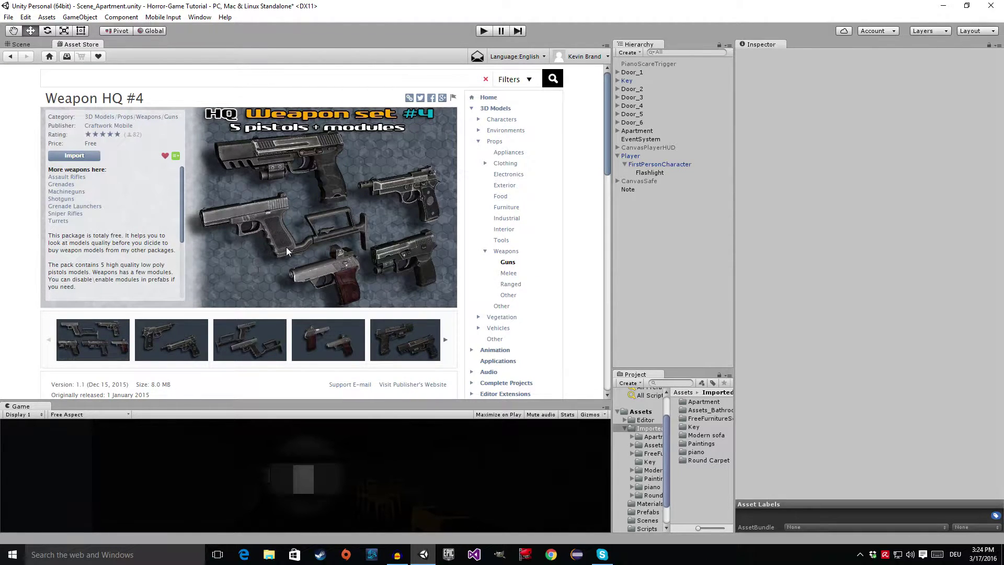
- Import the Weapon HQ #4 package without its WeaponsHQ4.unity scene, and close the Asset Store
click(80, 159)
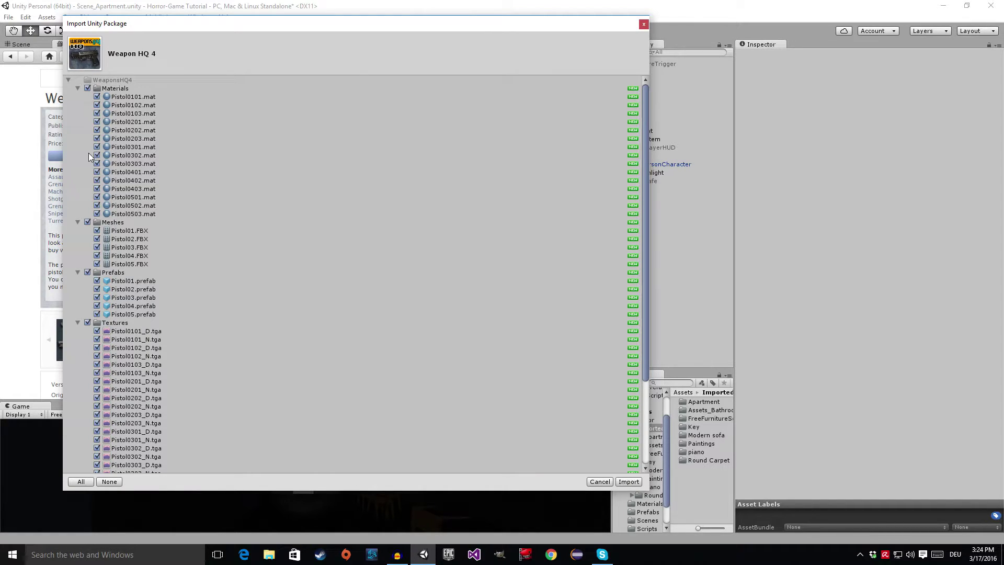
drag(227, 24, 292, 42)
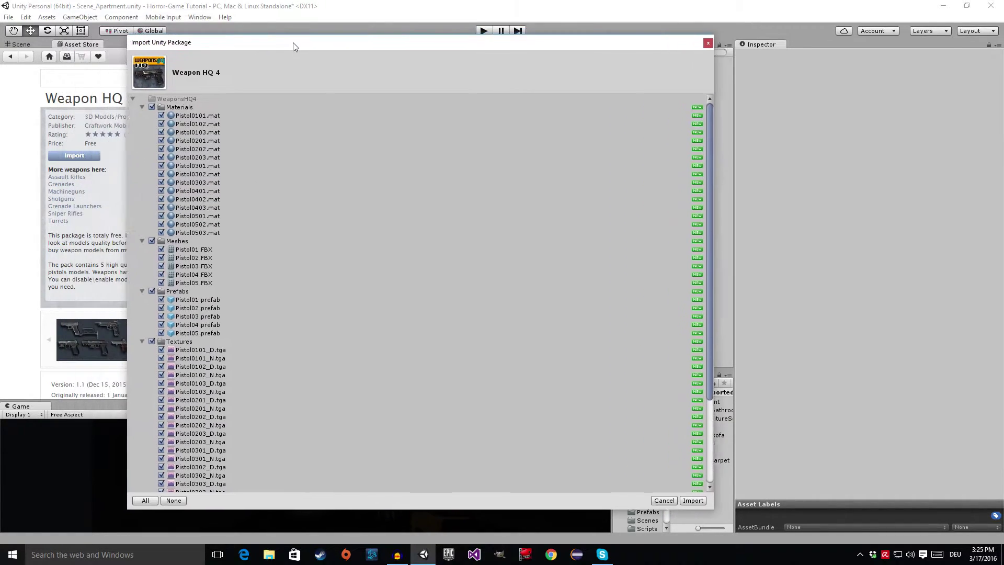
scroll(360, 199, down, 5)
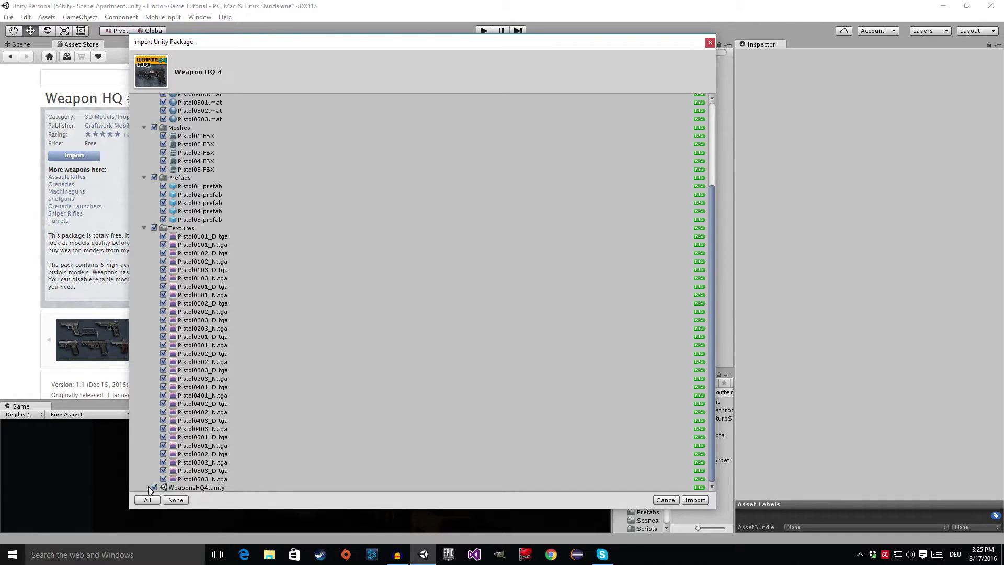
click(153, 488)
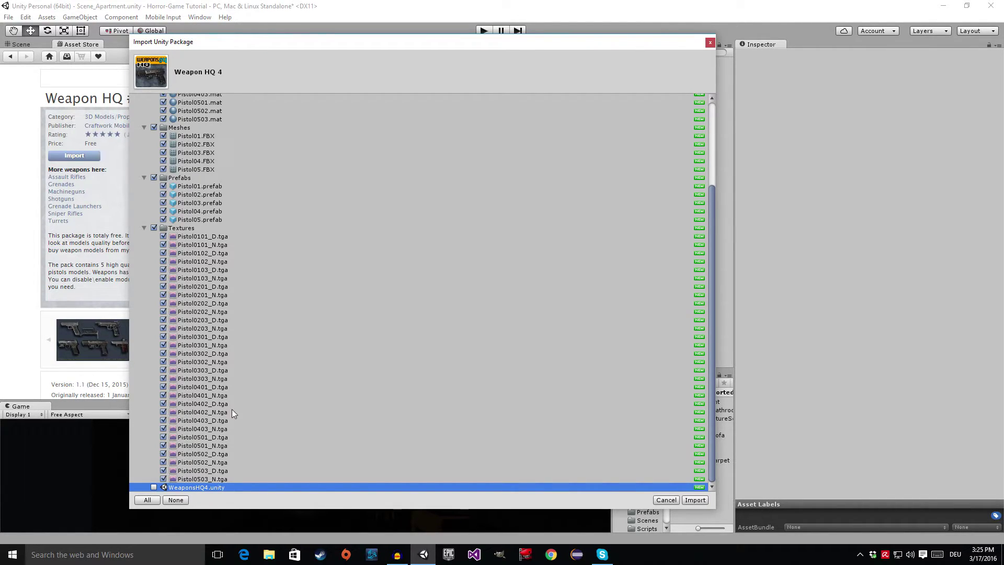
scroll(575, 309, up, 5)
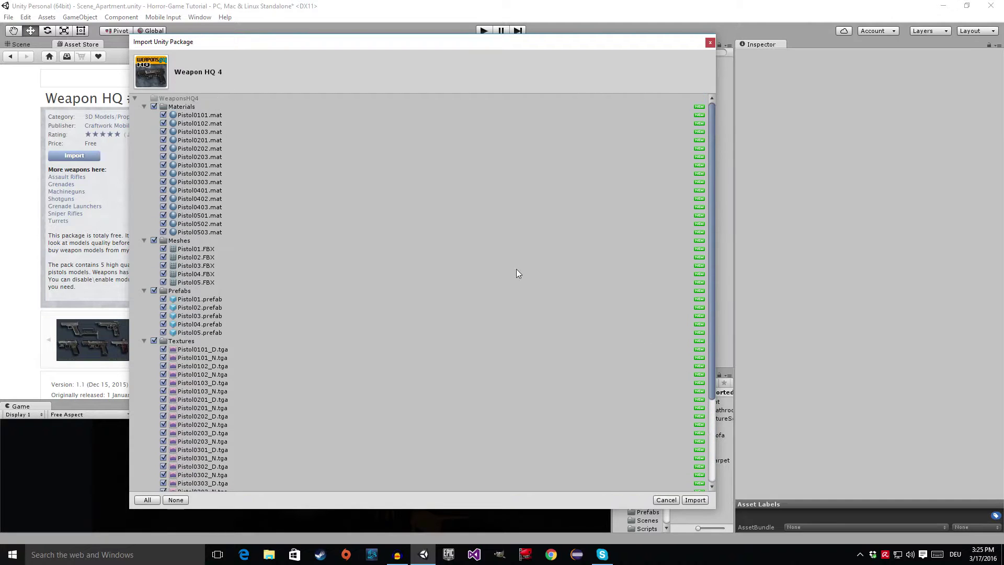
scroll(235, 363, down, 5)
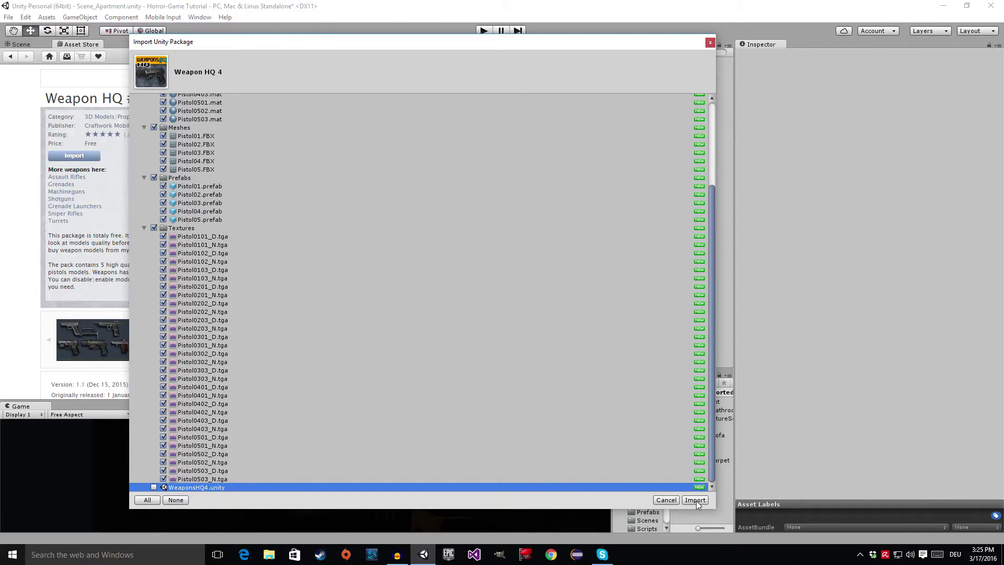
click(695, 500)
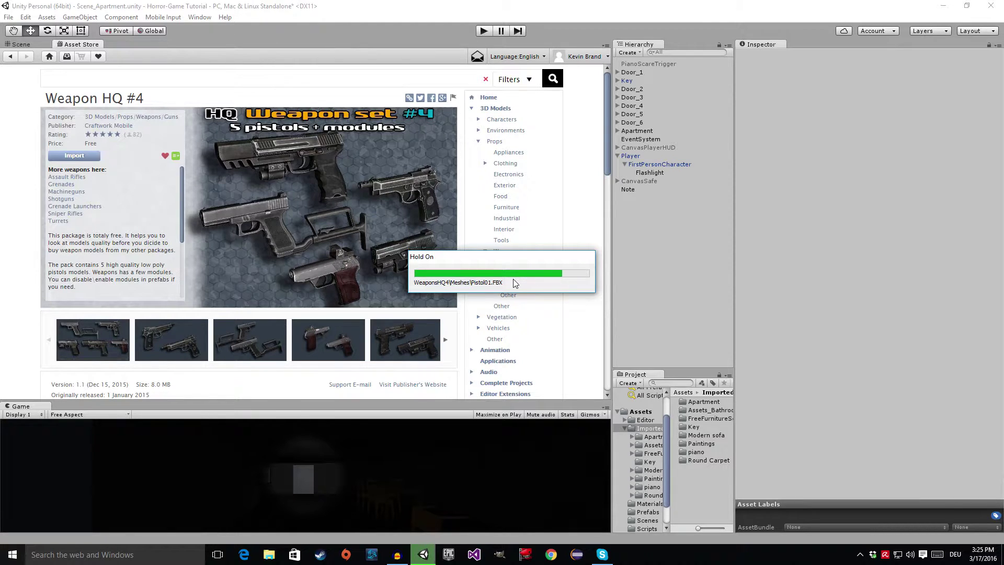
right_click(66, 48)
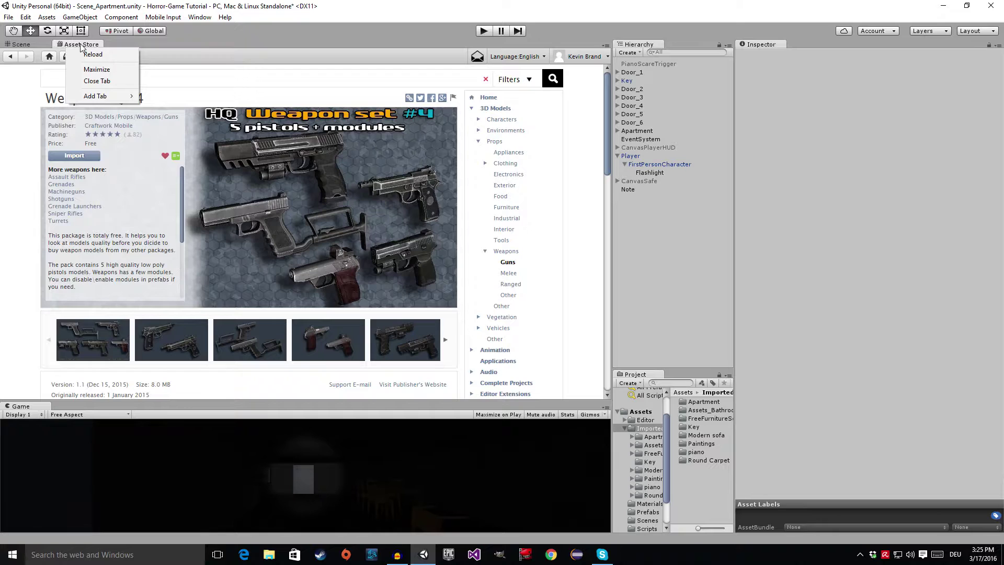
click(96, 82)
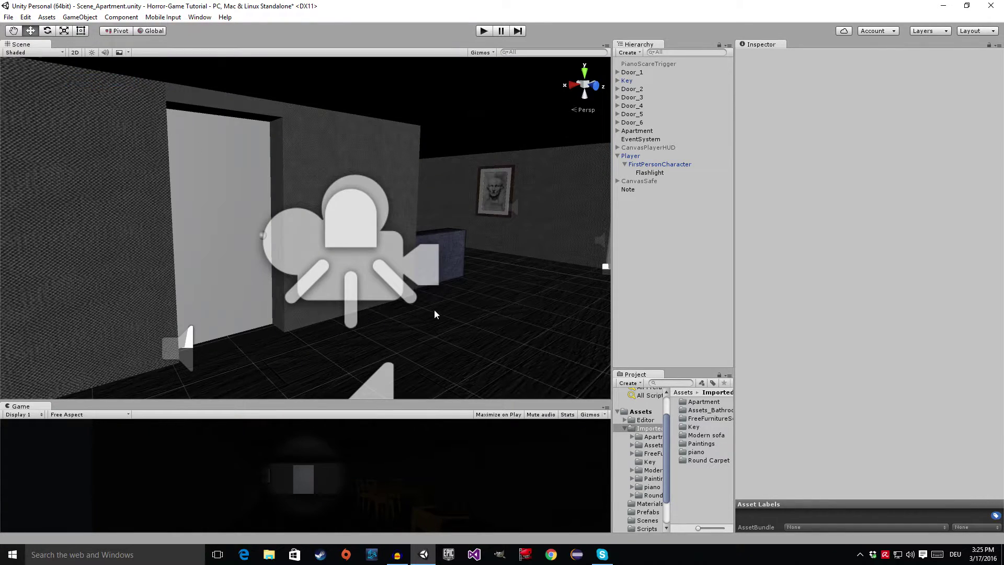
- Widen the project browser and move the WeaponsHQ4 folder from Assets into the Imported folder
click(647, 412)
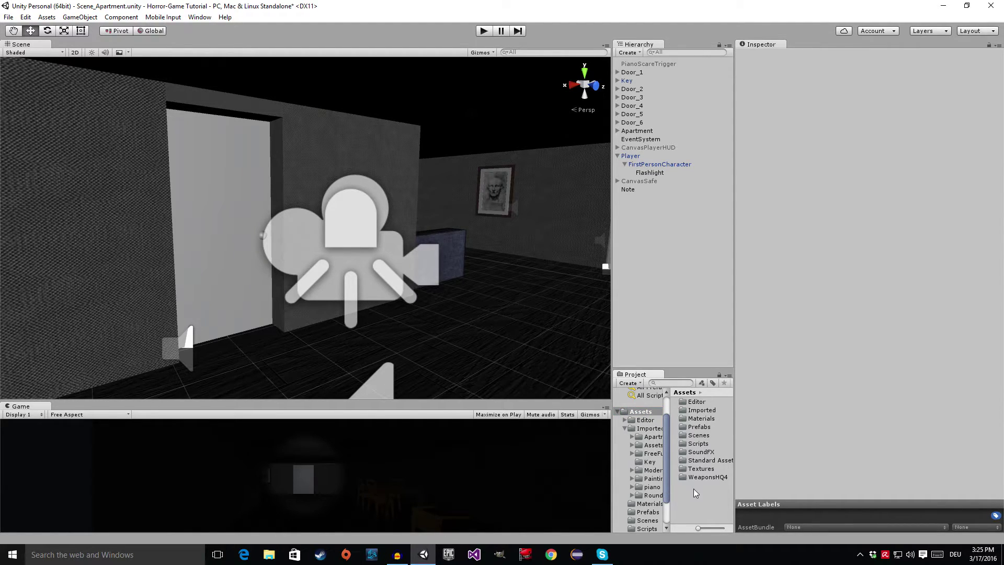
drag(734, 489, 775, 490)
click(724, 478)
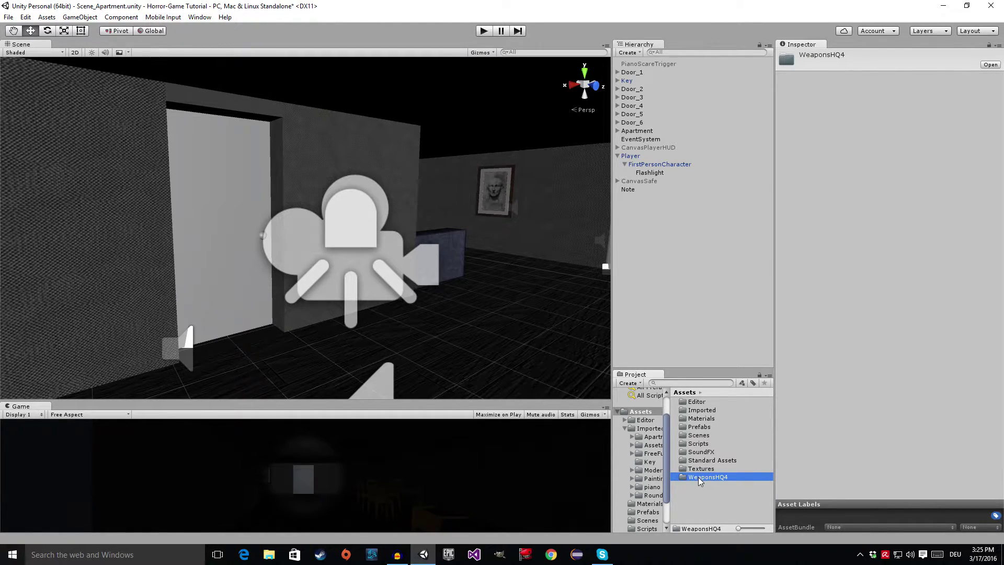
drag(720, 476, 709, 409)
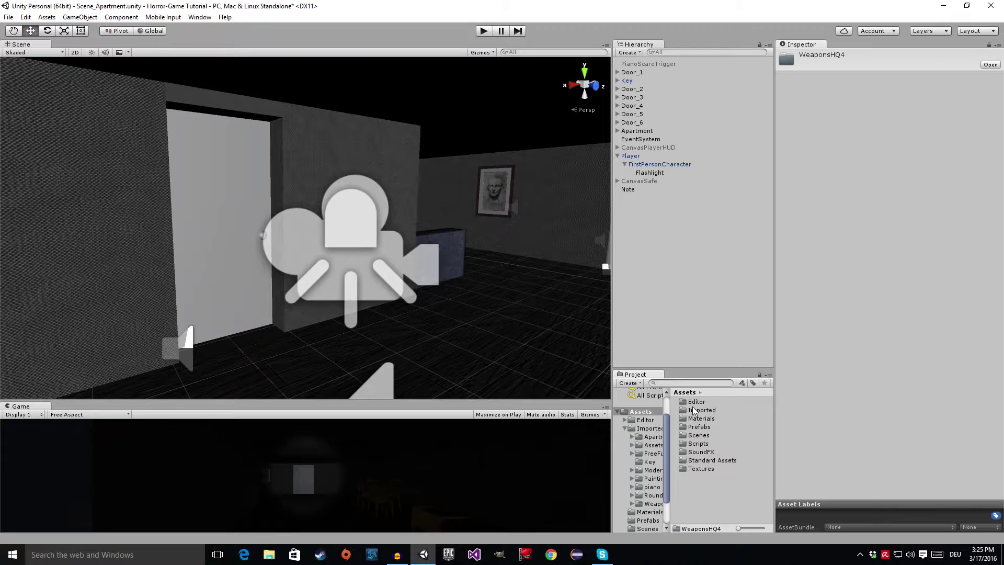
- Open the Prefabs folder of WeaponsHQ4 inside the Imported folder
double_click(694, 411)
double_click(718, 470)
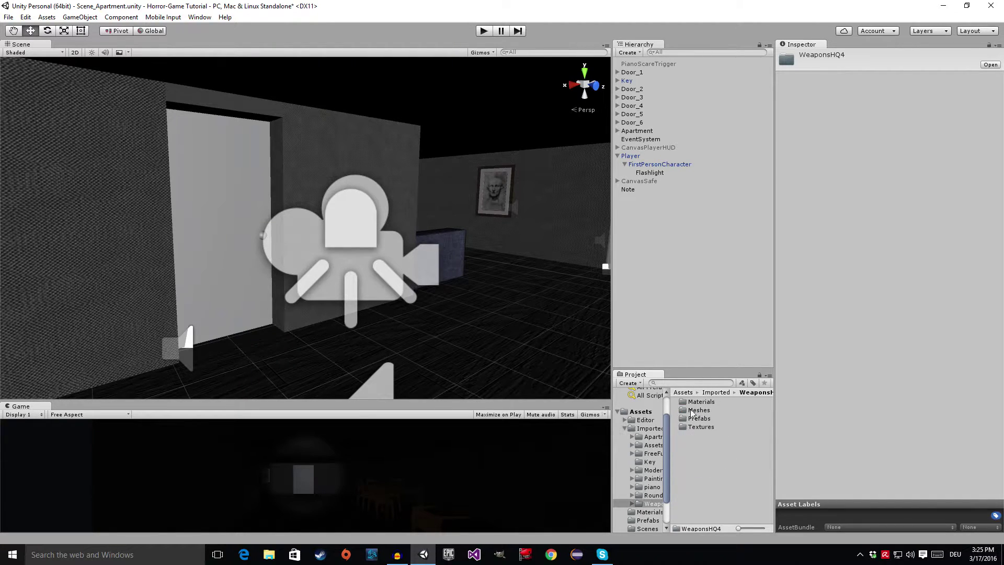
double_click(701, 419)
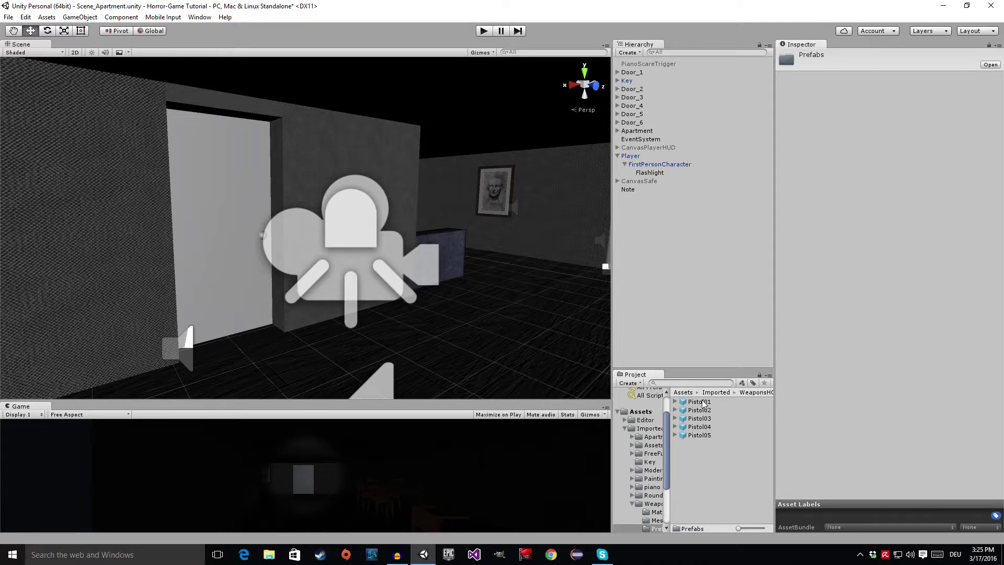
- Preview the prefabs Pistol01 to Pistol05, rotating their models to compare the weapons
click(700, 402)
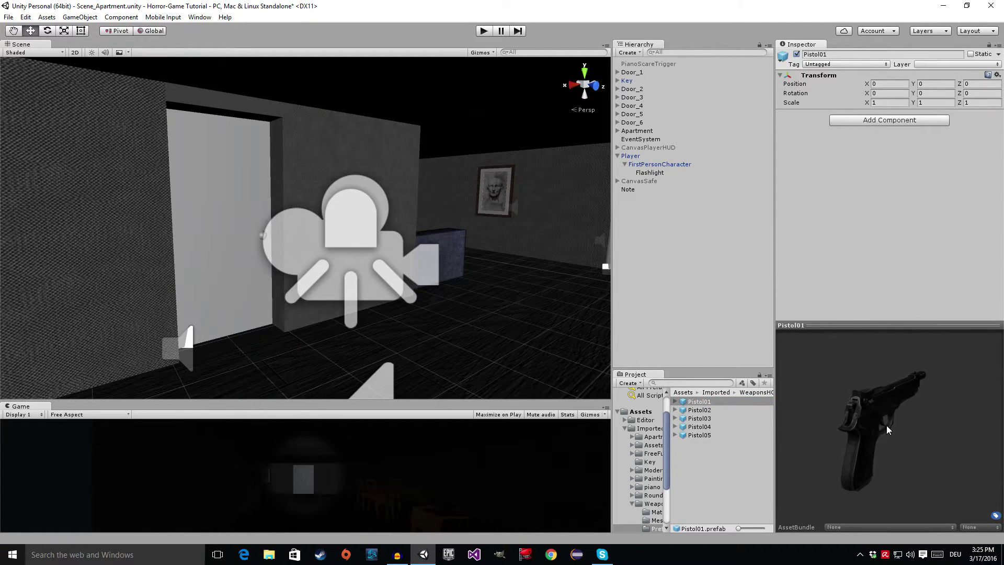
drag(888, 430, 734, 412)
click(710, 409)
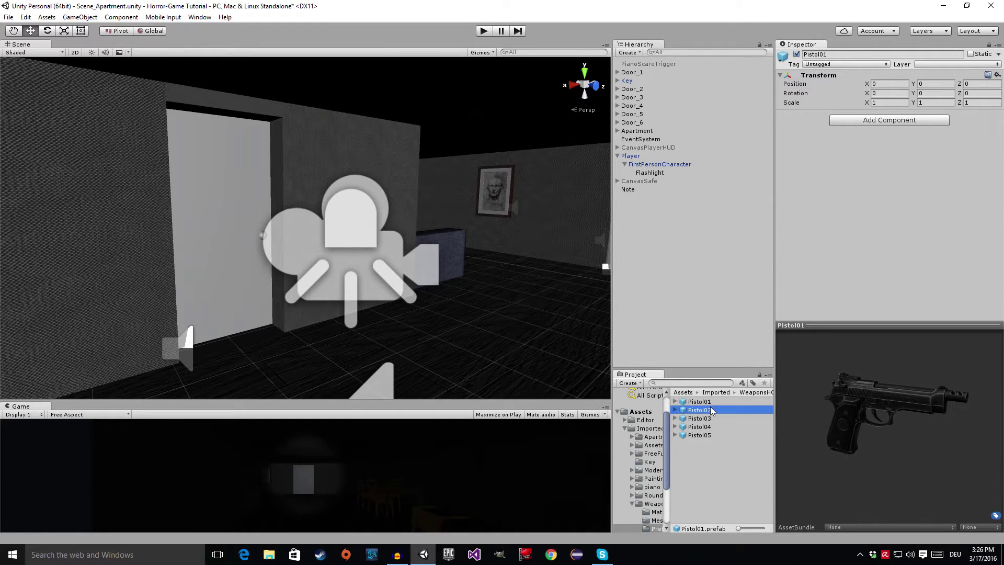
click(713, 419)
click(725, 427)
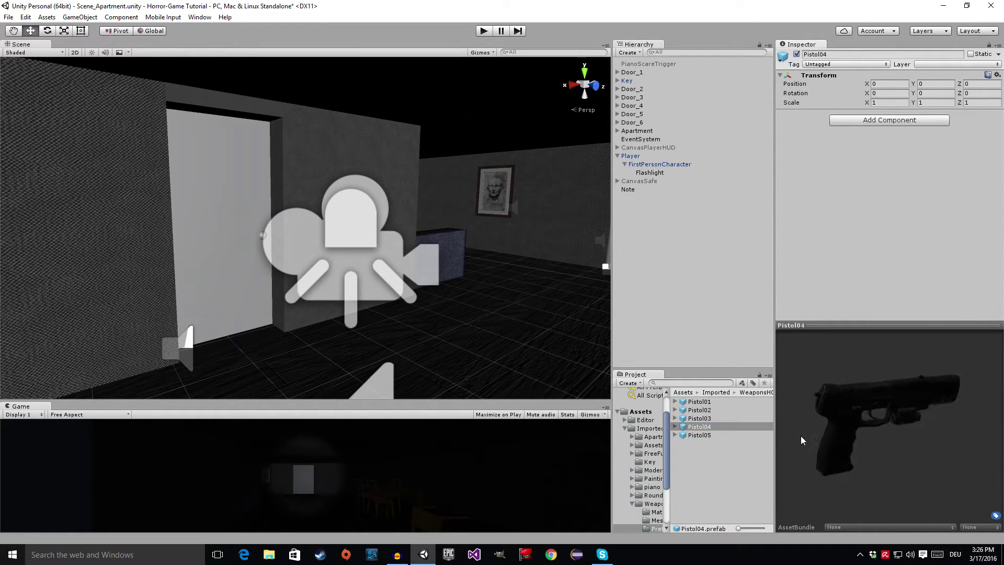
click(722, 435)
drag(854, 442, 792, 427)
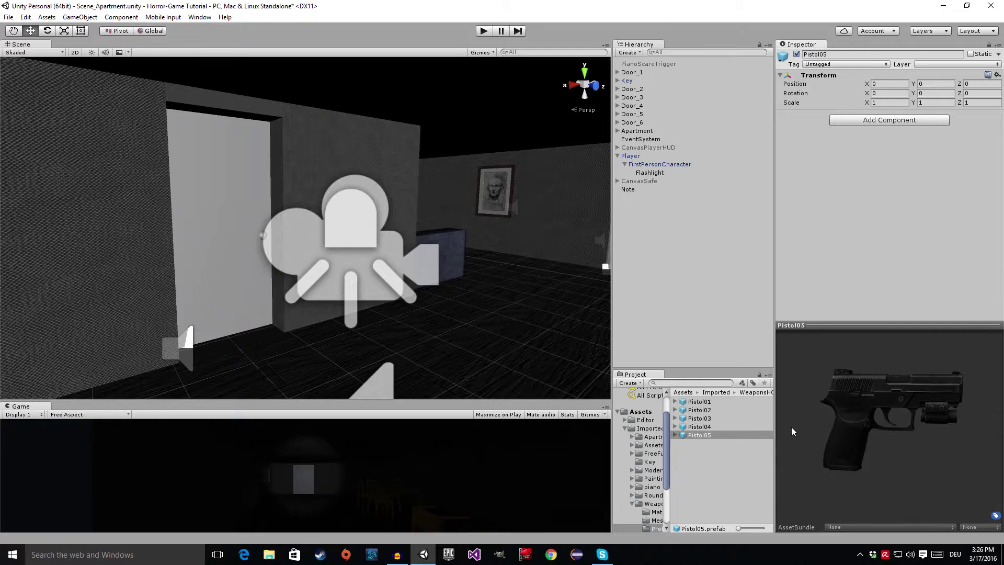
drag(852, 445, 776, 458)
click(706, 419)
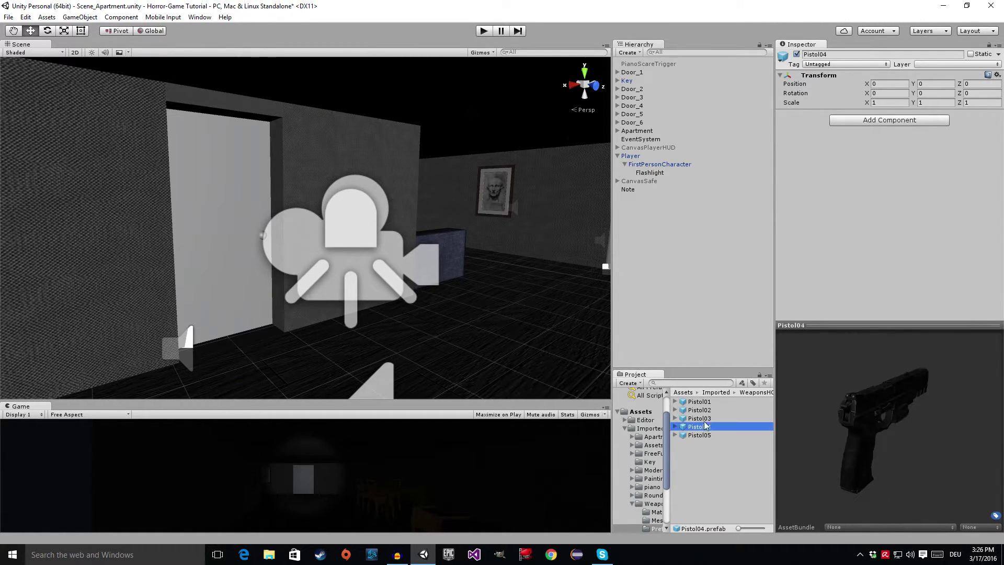
click(710, 411)
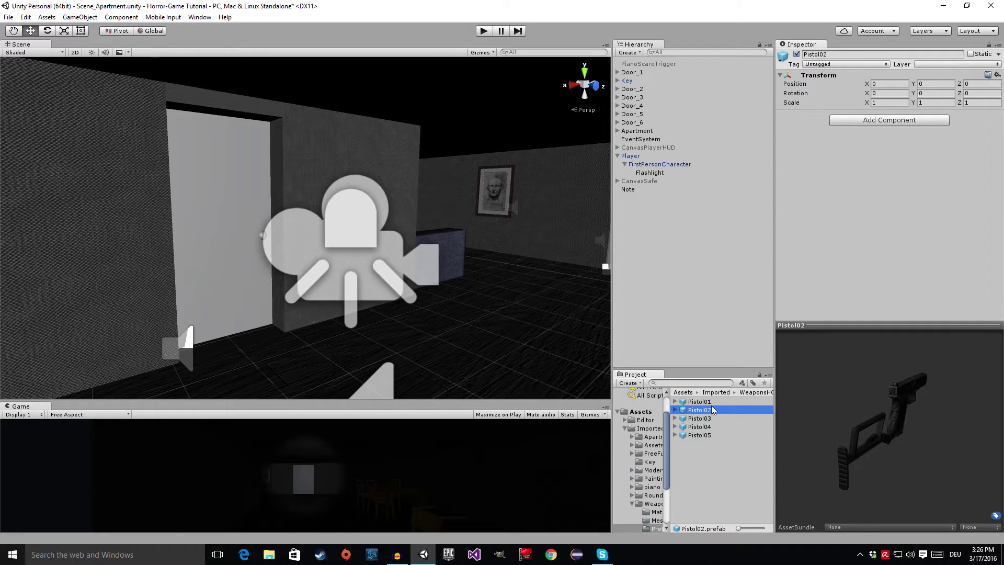
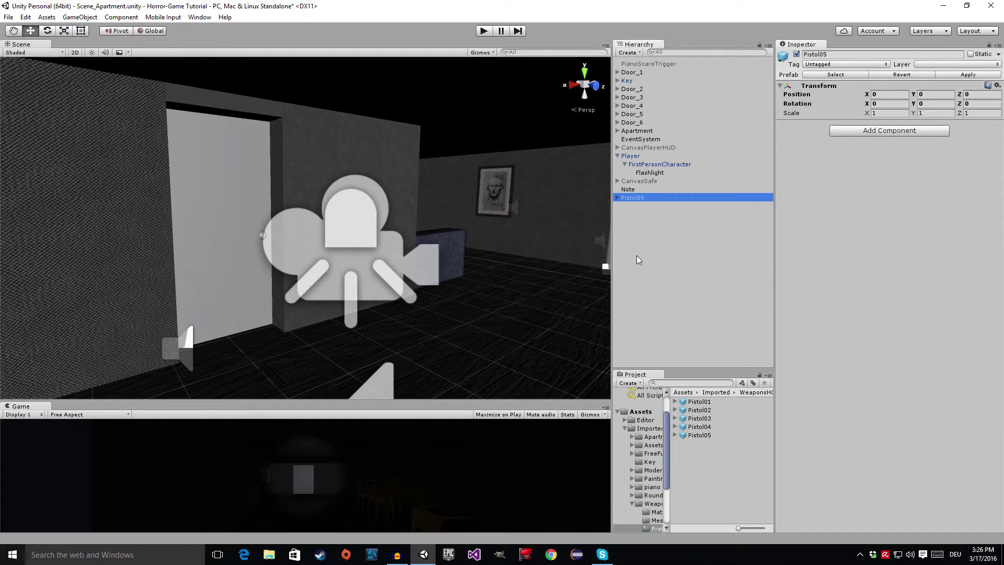
- Make Pistol05 a child of FirstPersonCharacter under the Player object
click(618, 155)
click(617, 156)
click(624, 164)
click(624, 164)
drag(626, 199, 657, 167)
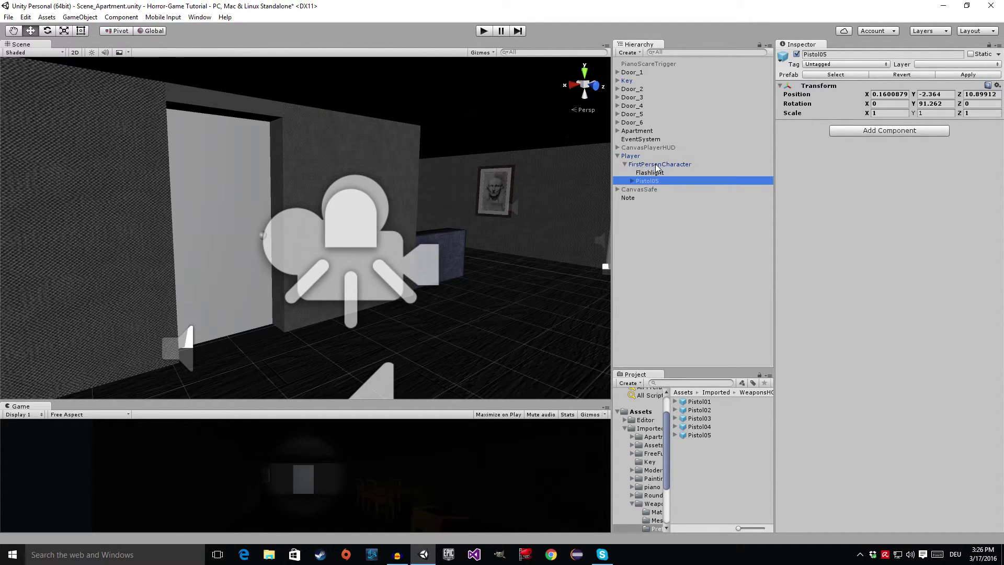
- Reset the position of Pistol05 relative to FirstPersonCharacter and frame the pistol in the scene
right_click(865, 83)
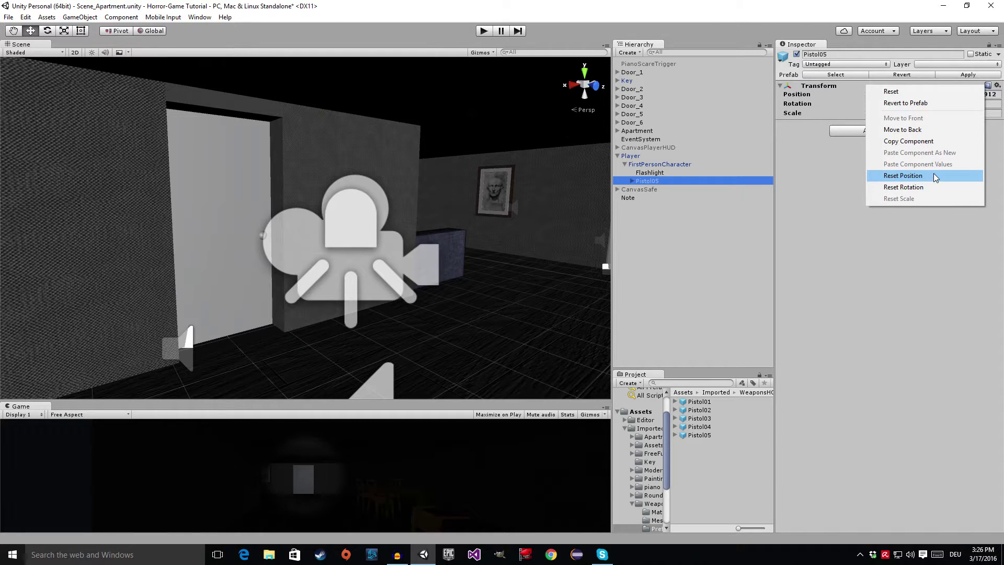
click(904, 175)
key(f)
alt+drag(380, 238, 322, 213)
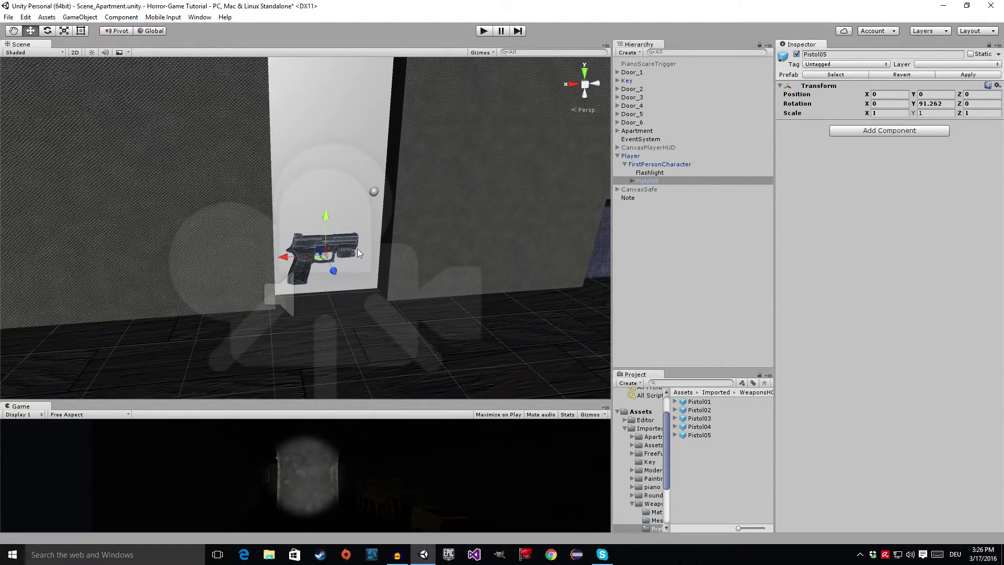
alt+drag(355, 257, 377, 245)
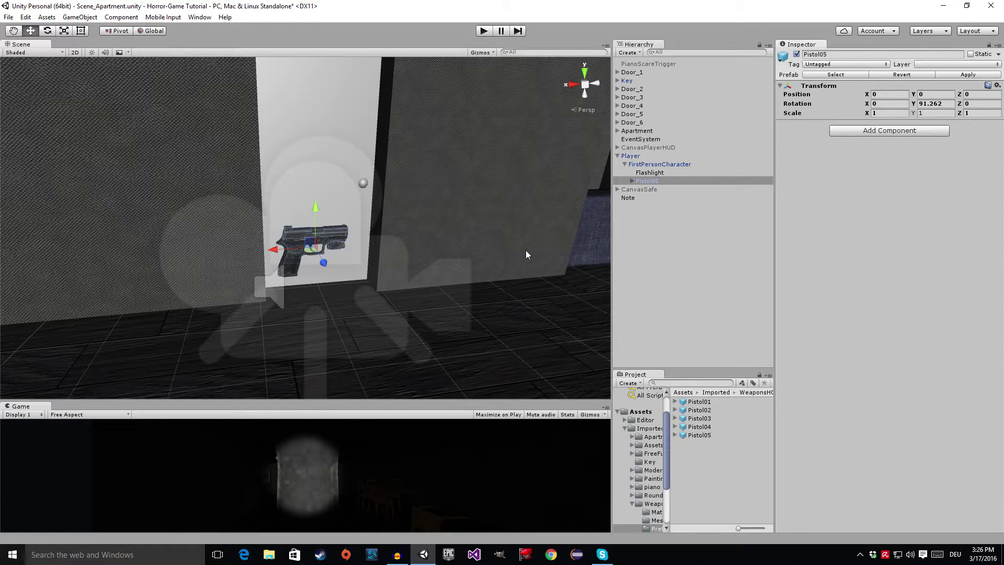
- Set the near clipping plane of the FirstPersonCharacter camera to 0.01
click(650, 167)
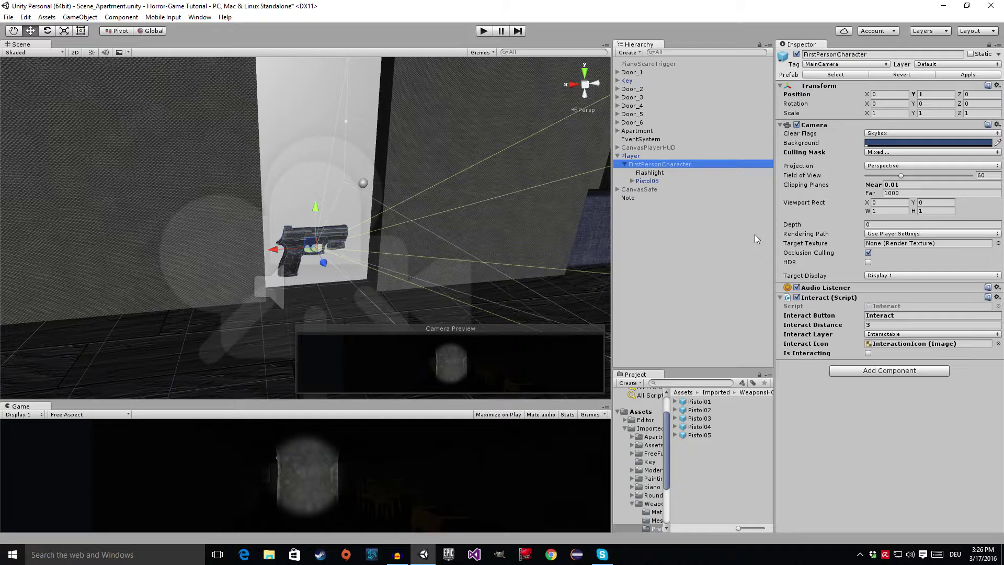
click(869, 185)
click(902, 184)
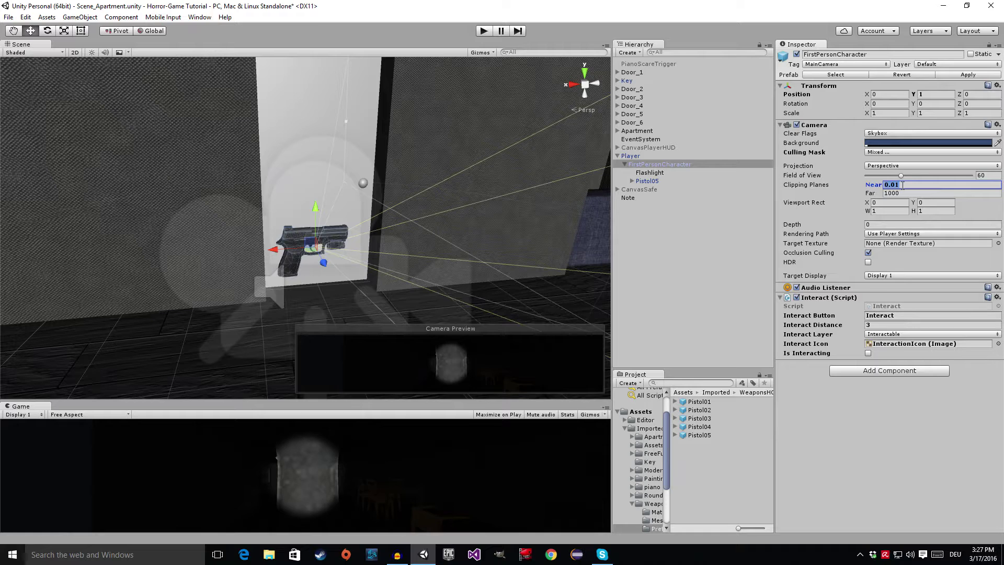
text(0)
- Enlarge the Game view and move Pistol05 forward to about Z 0.239 and down to about Y -0.122
click(646, 181)
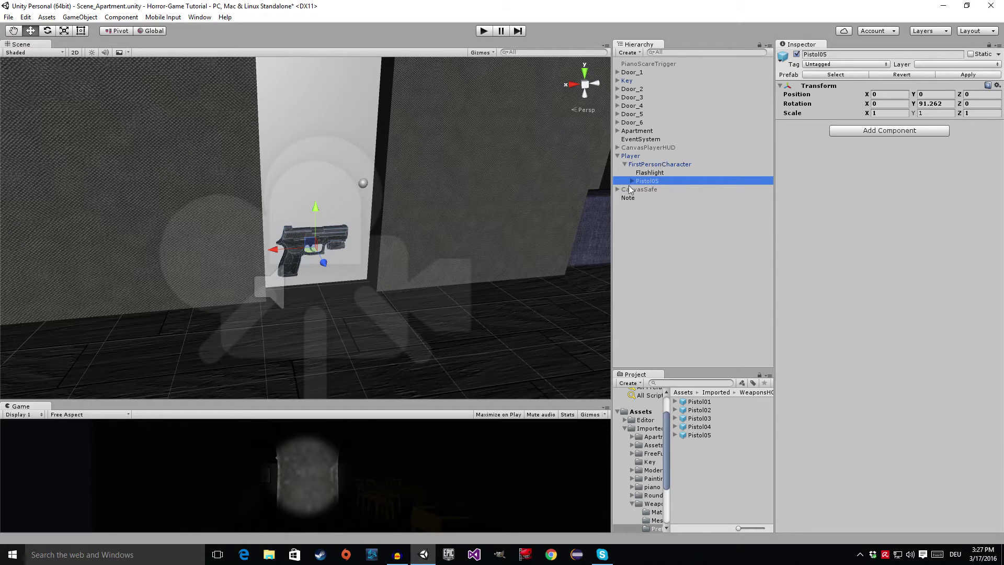
click(276, 253)
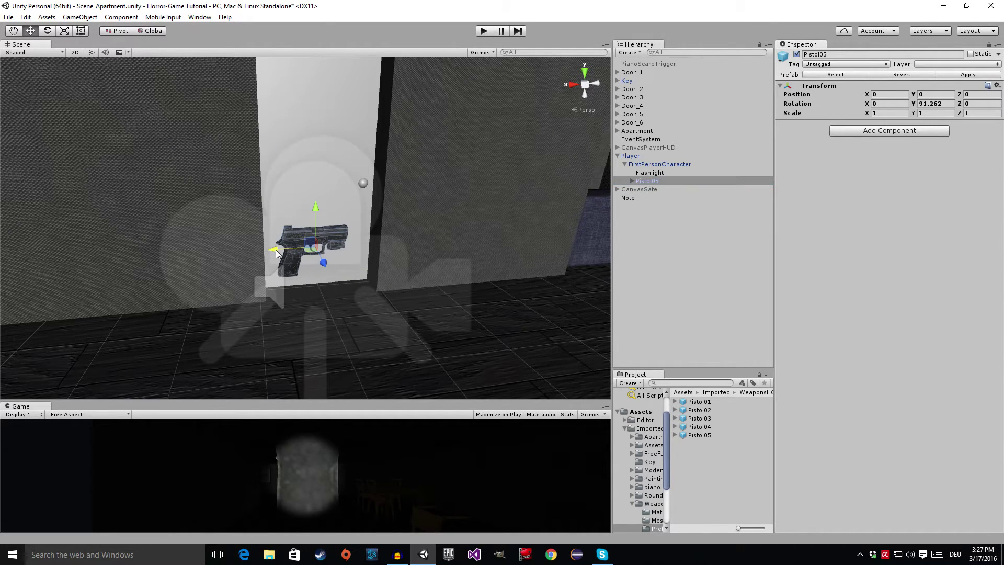
drag(300, 398, 300, 296)
drag(265, 196, 334, 196)
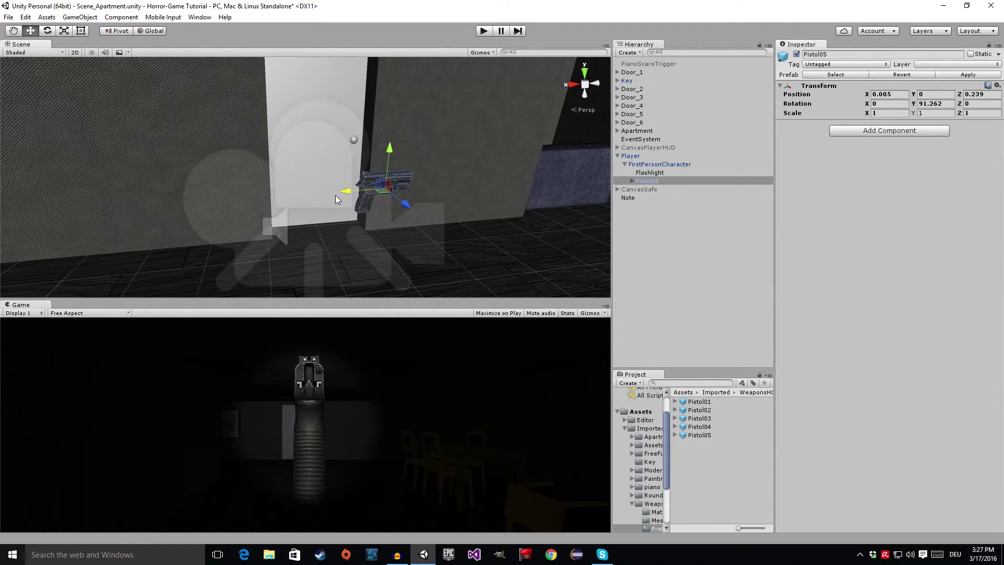
drag(392, 151, 397, 174)
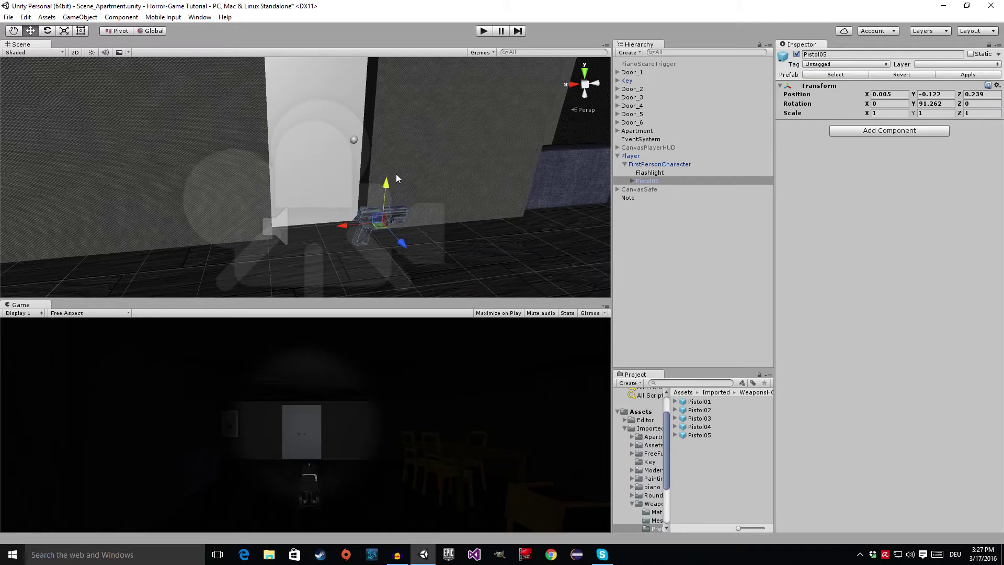
- Adjust Pistol05 sideways and vertically to about X 0.068 and Y -0.105 so it sits at the player's right side
drag(396, 241, 403, 252)
drag(392, 197, 556, 203)
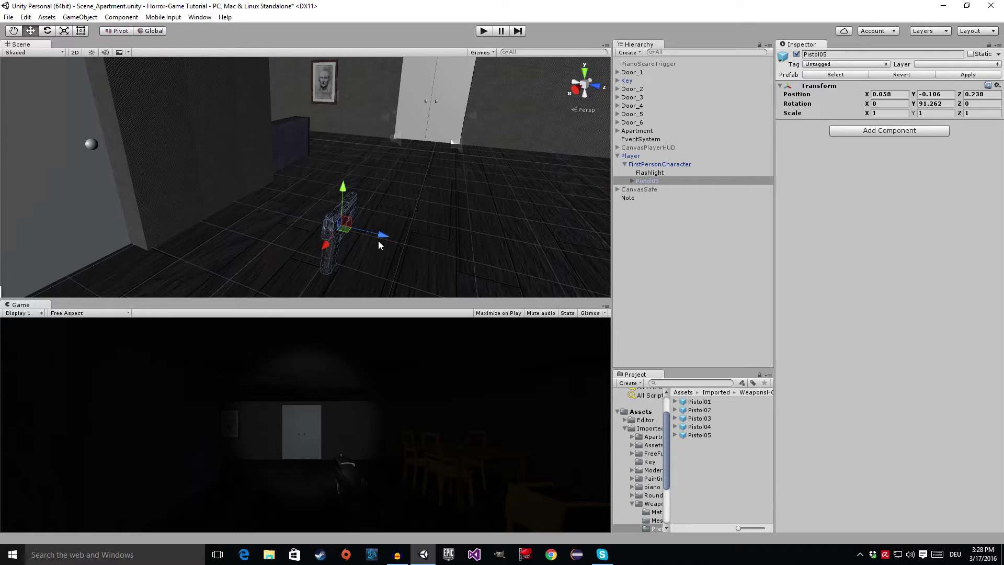
mouse_move(381, 240)
mouse_down()
mouse_move(340, 225)
mouse_move(369, 244)
mouse_up()
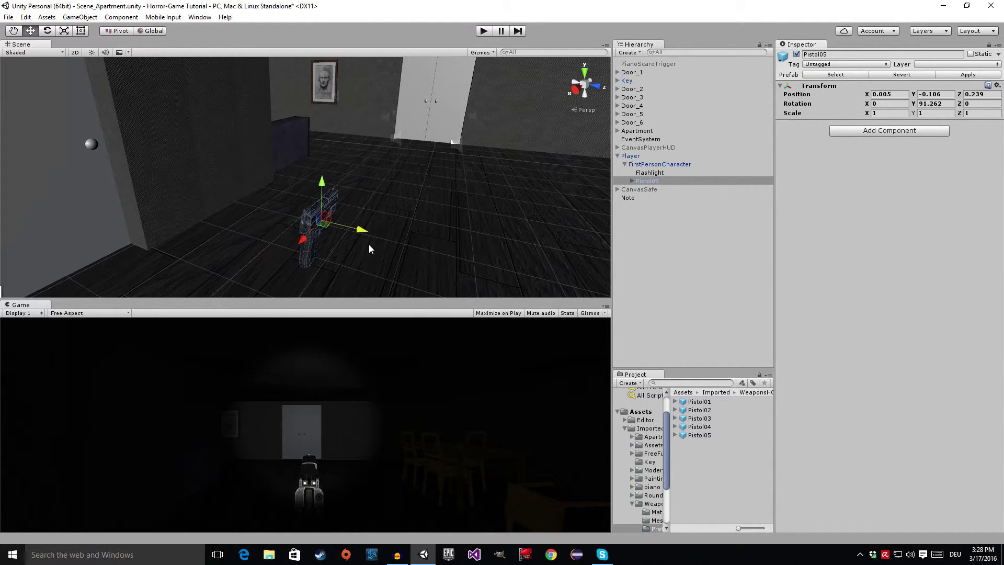
drag(324, 187, 353, 183)
drag(359, 230, 395, 215)
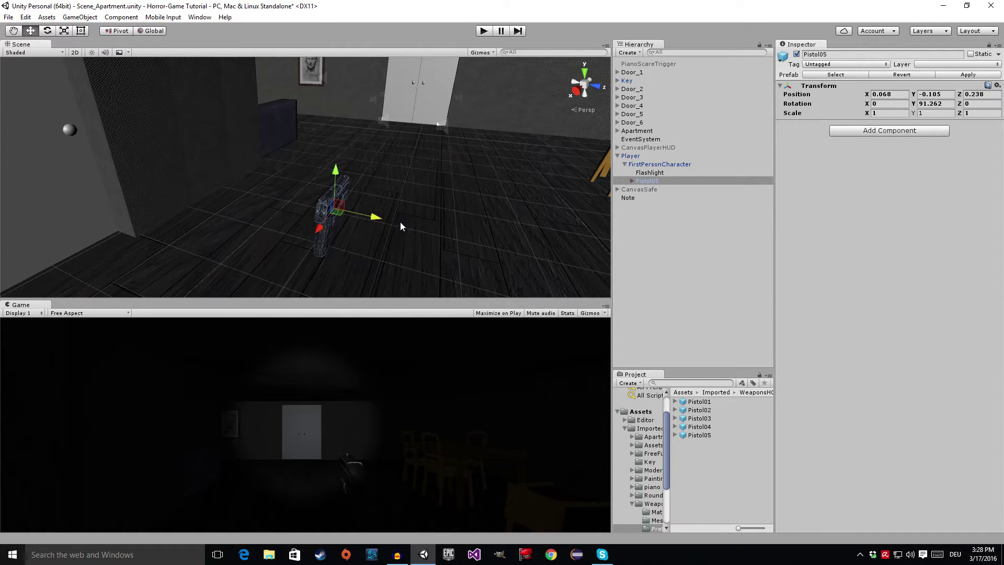
- Widen the Flashlight's spot angle to 60
click(650, 173)
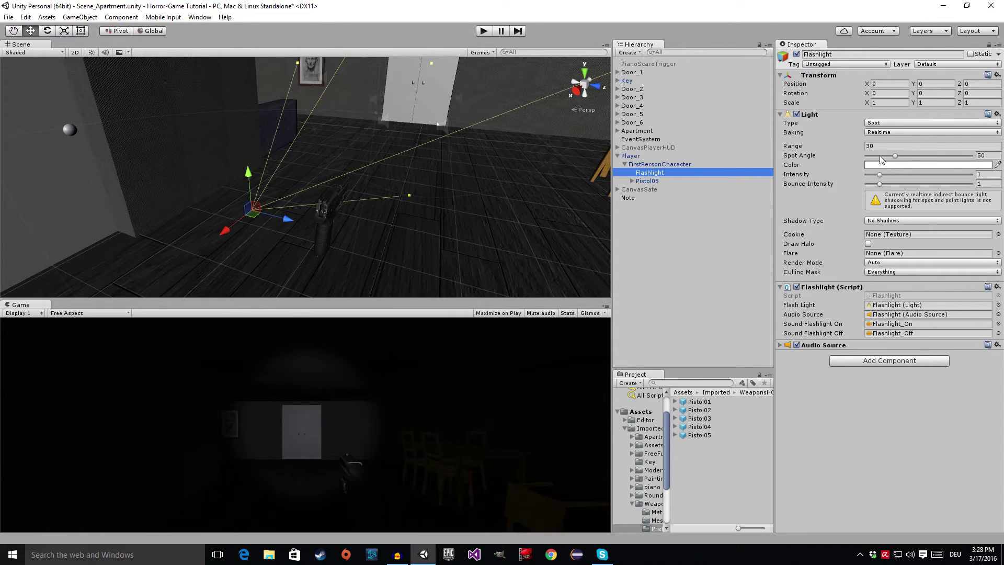
mouse_move(895, 156)
mouse_down()
mouse_move(885, 162)
mouse_move(903, 168)
mouse_up()
double_click(994, 155)
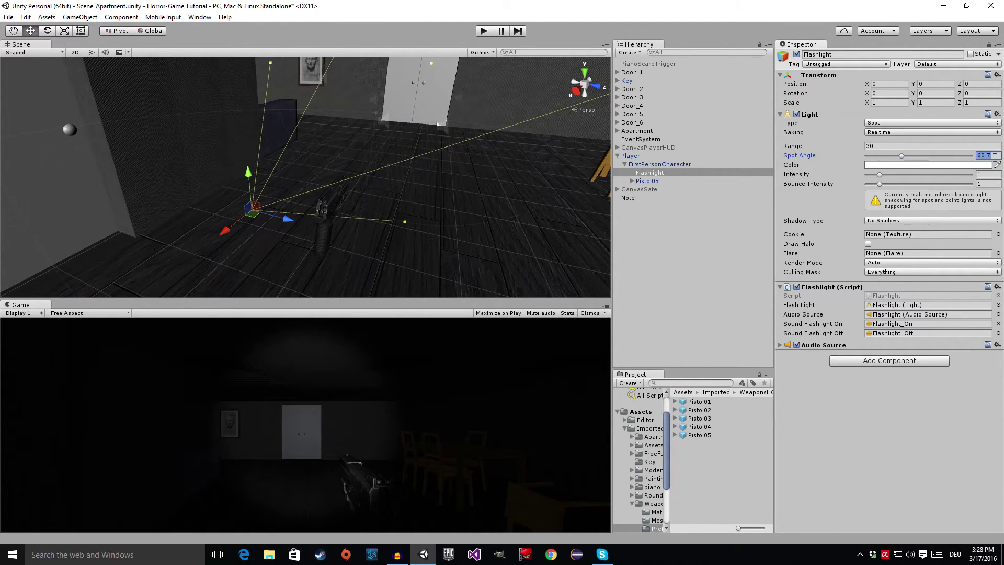
text(60)
- Play-test the scene, walking through the apartment to check the pistol and flashlight, and stop the game
right_drag(483, 202, 547, 137)
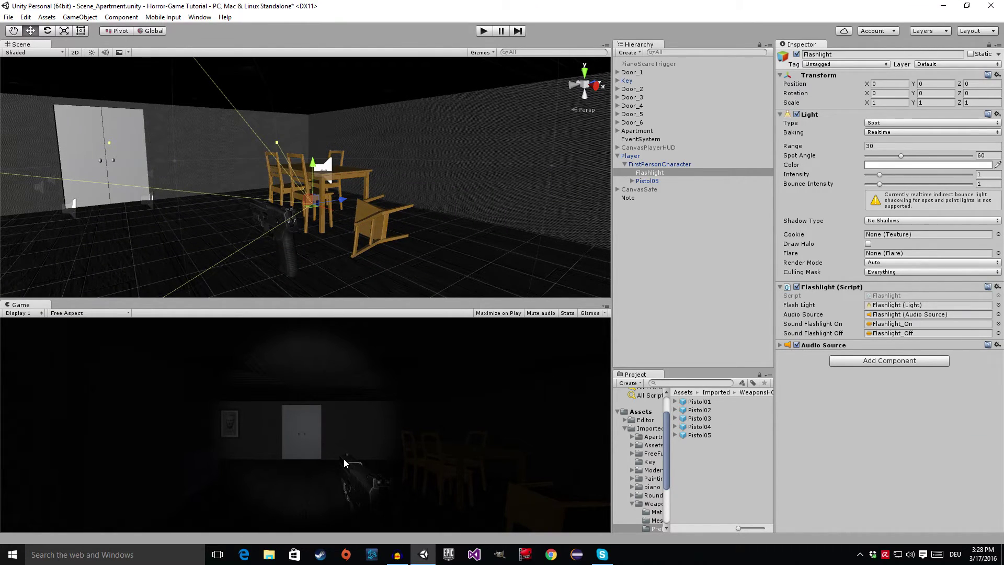
click(484, 31)
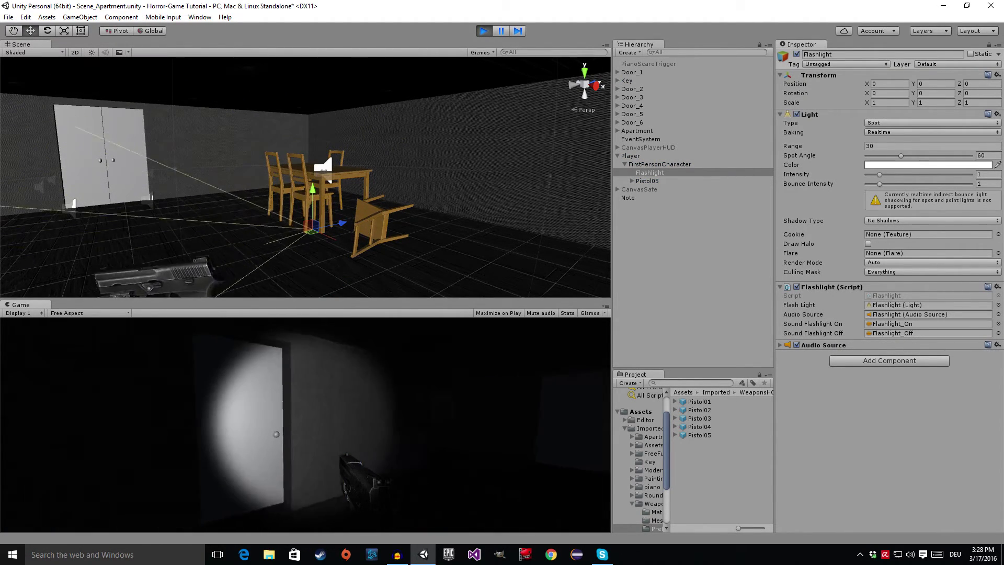
key(w)
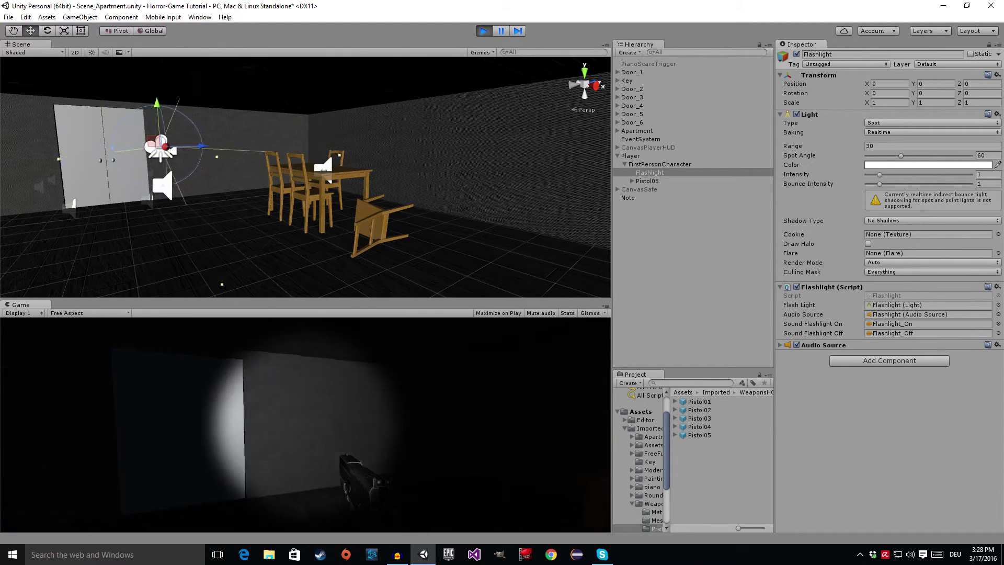
key(w)
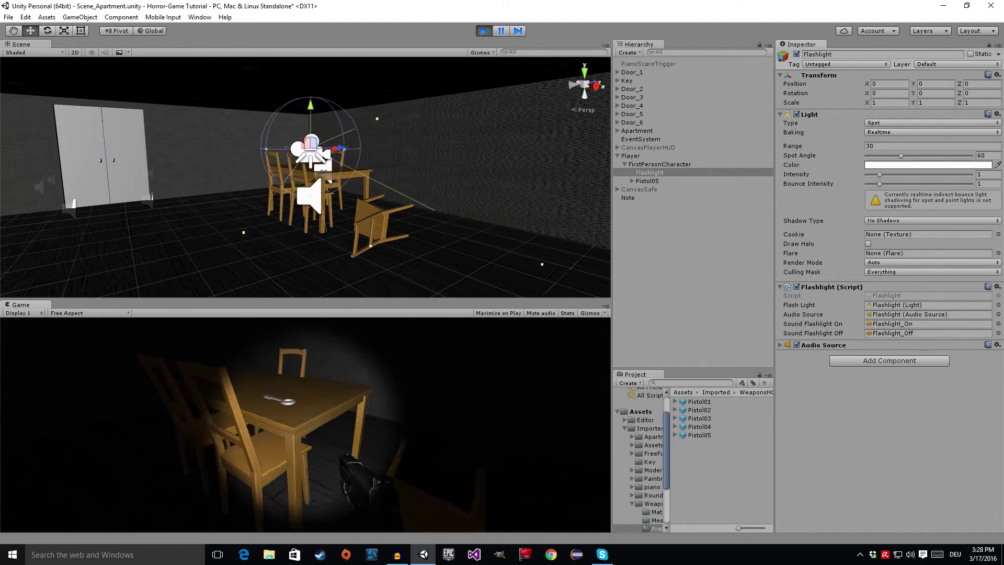
key(s)
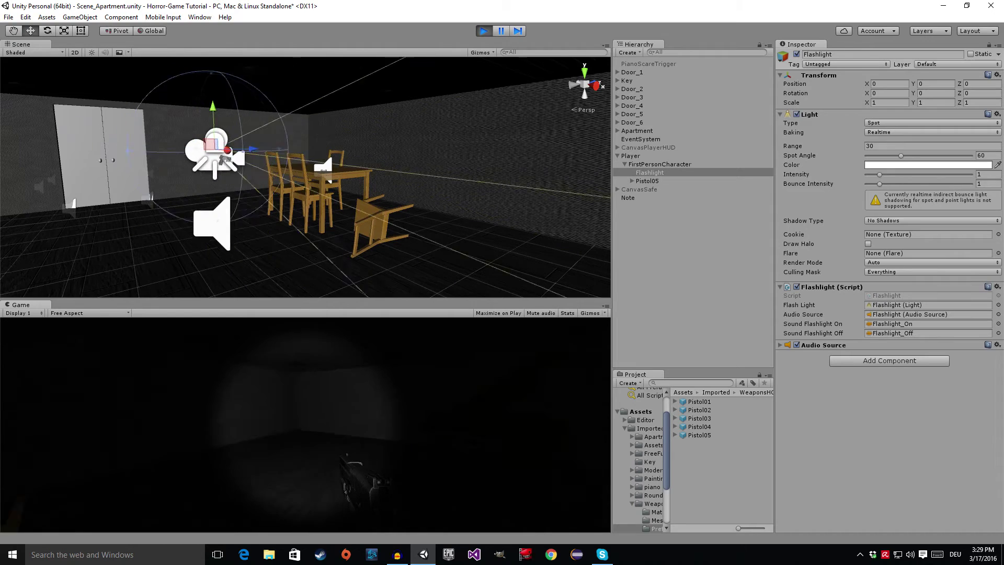
key(w)
key(ctrl+p)
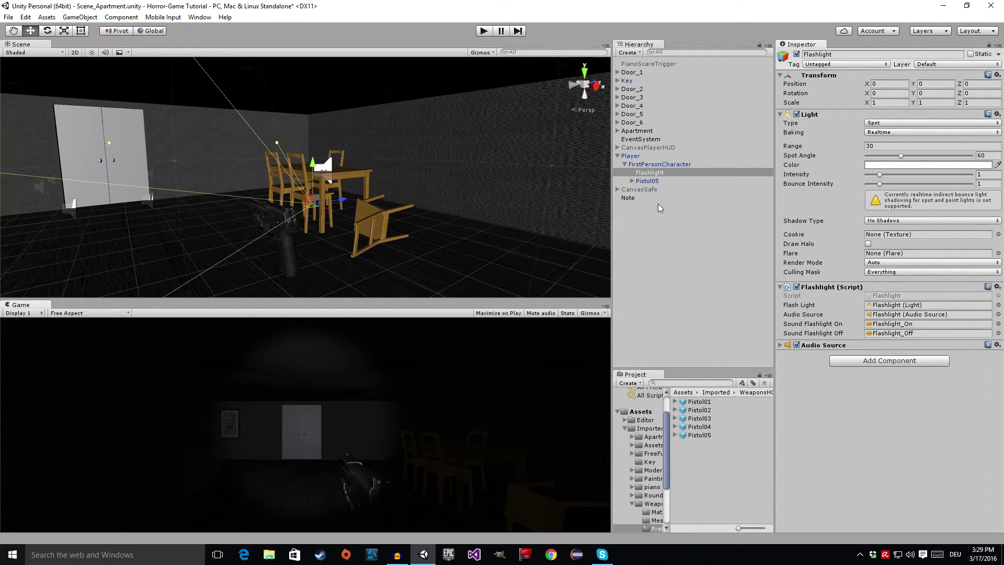
- Activate the CanvasPlayerHUD and CanvasSafe objects
click(642, 147)
click(797, 54)
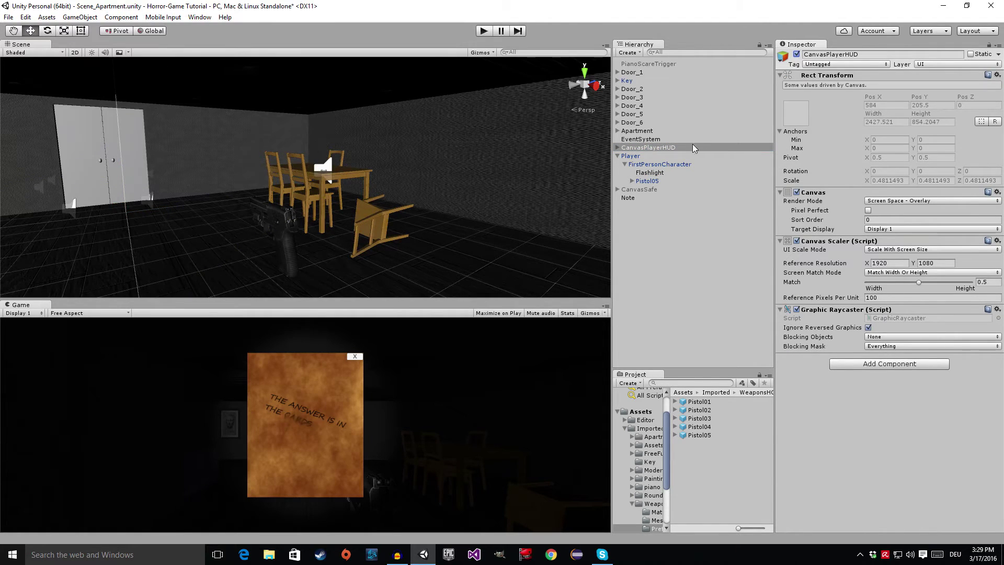
click(644, 189)
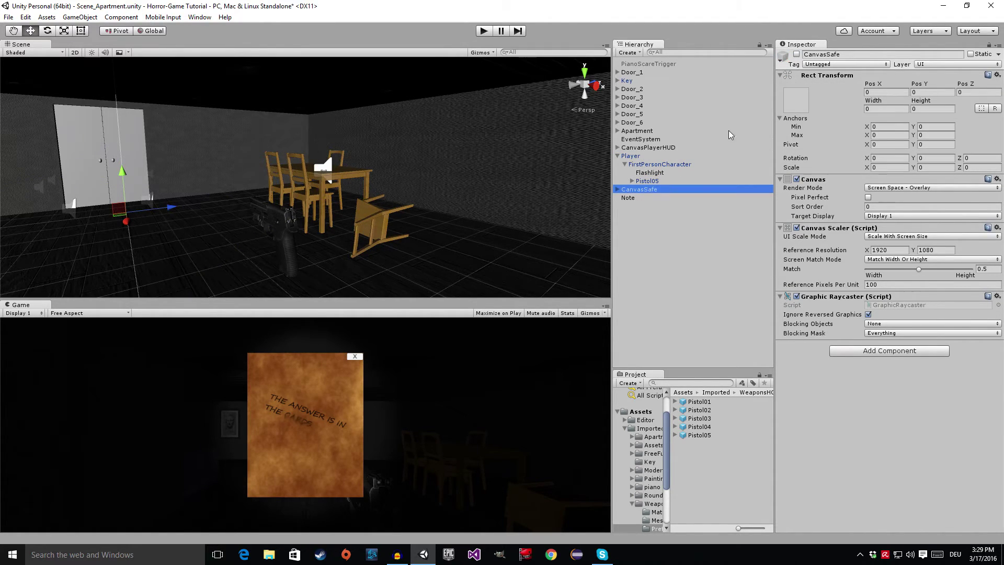
click(796, 55)
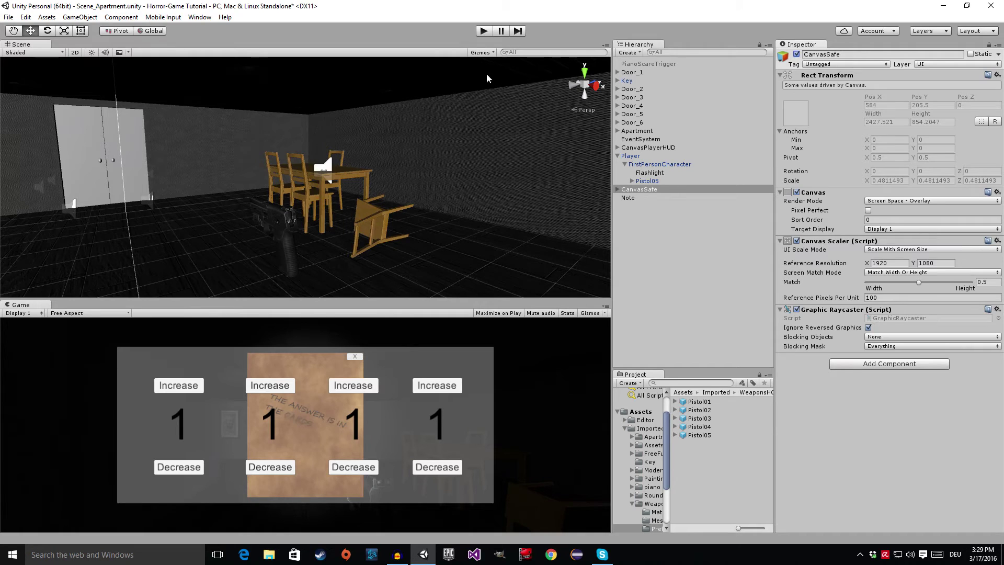
- Run the game again with both canvases active, walk around with the pistol, stop, and inspect the pistol in the scene
click(483, 32)
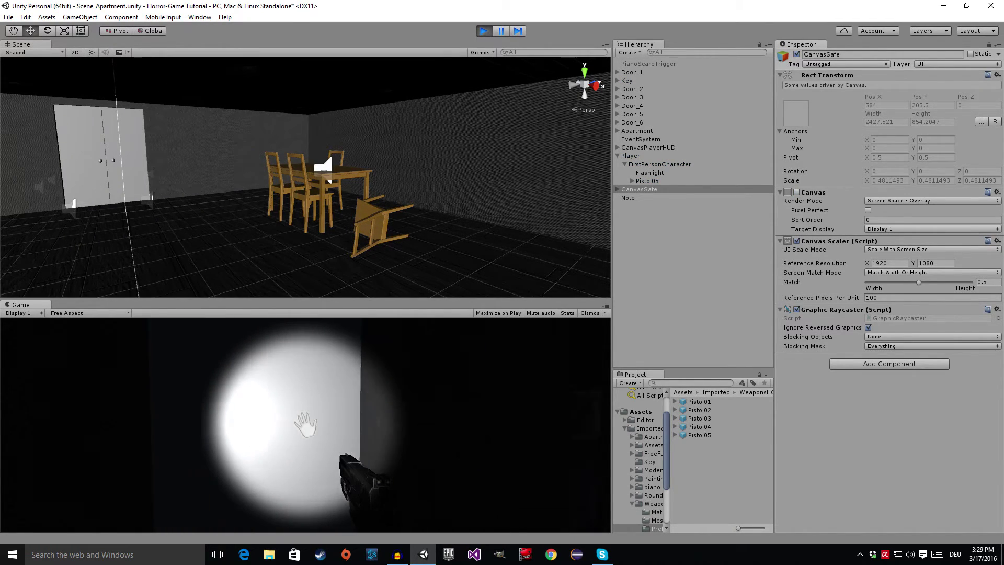
key(w)
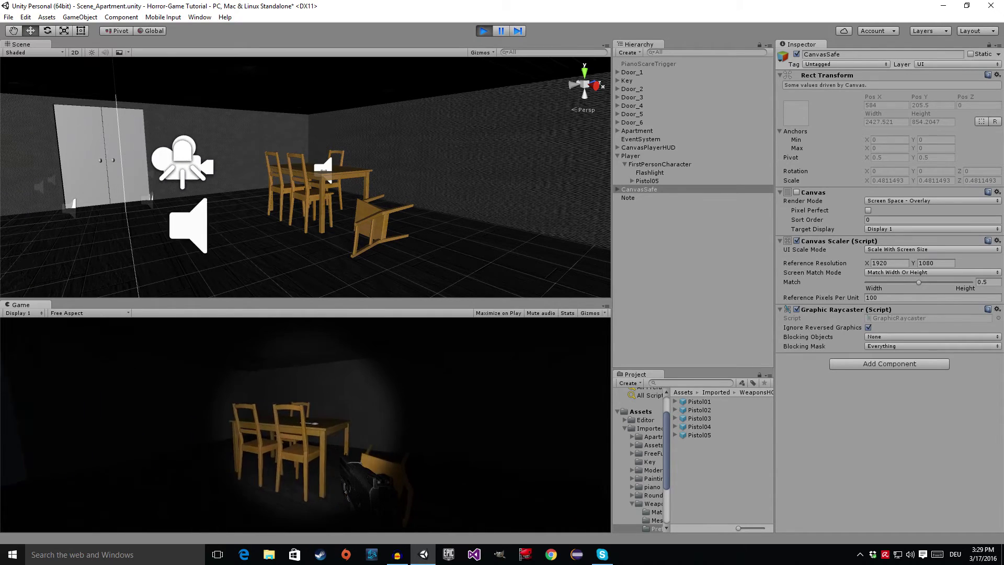
key(w)
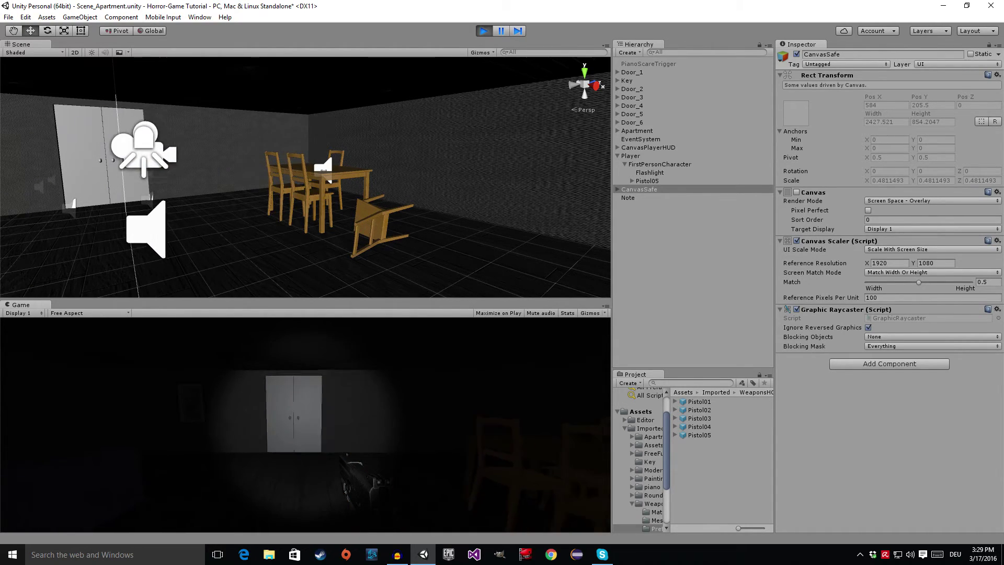
key(ctrl+p)
right_drag(297, 194, 368, 232)
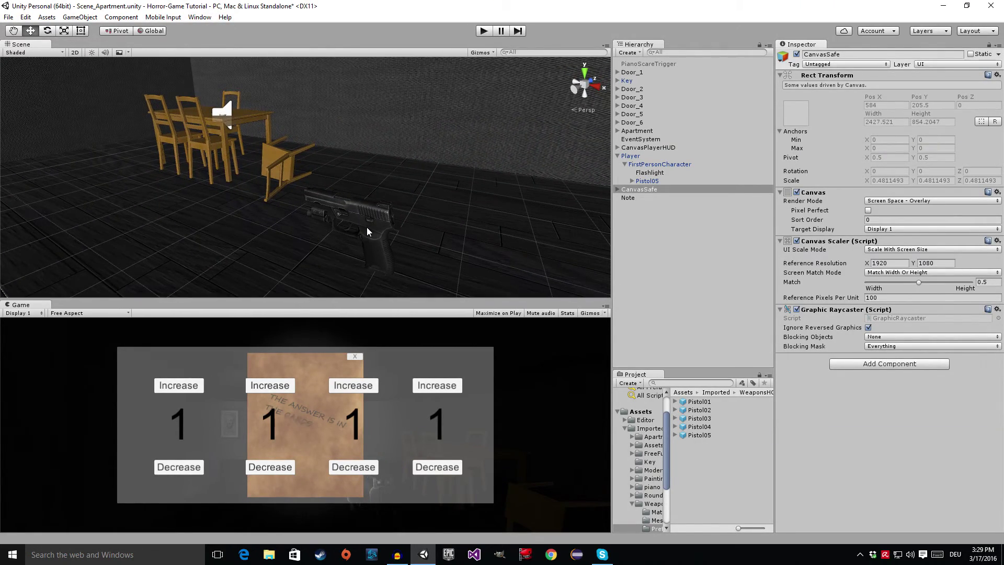